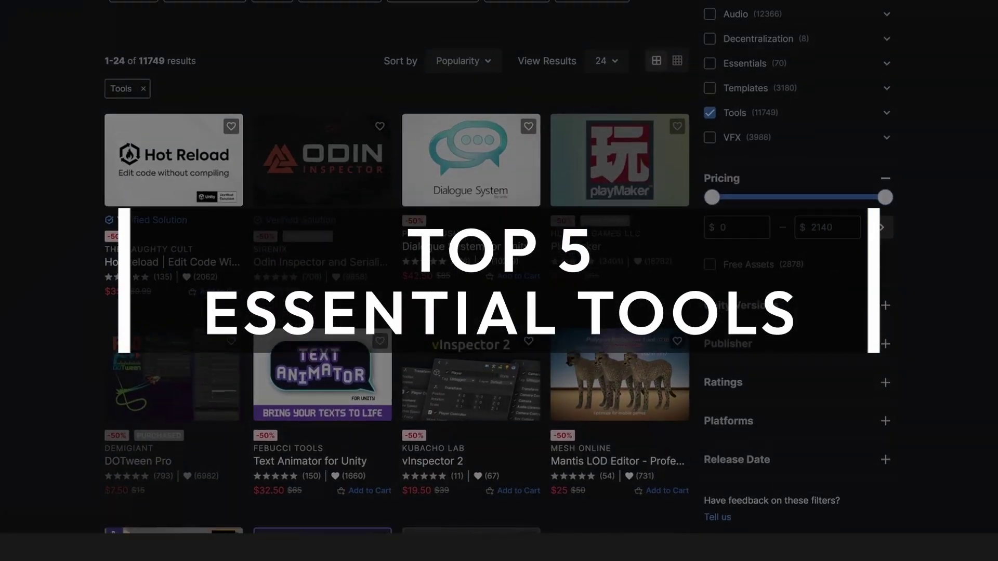
# Browse the Inline Editor attribute example, then clear every banana with the DestroyAllBananas cheat.
pyautogui.scroll(-5, 499, 280)
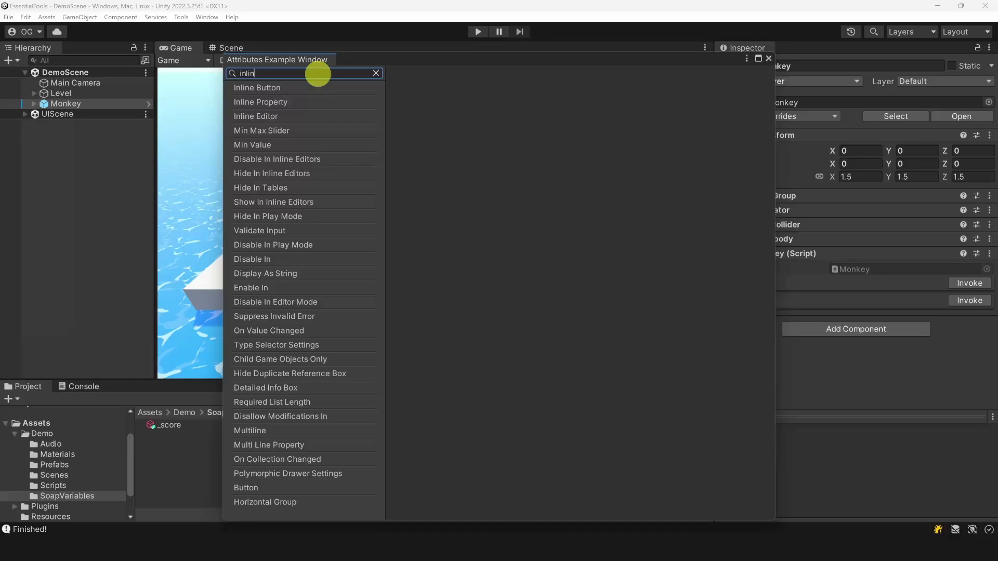
pyautogui.write('ed')
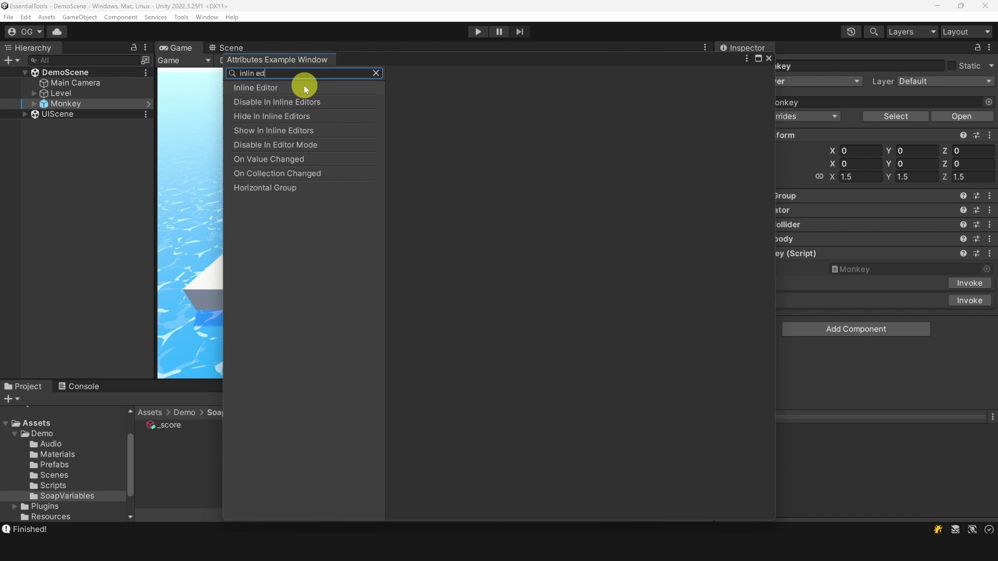
pyautogui.click(305, 89)
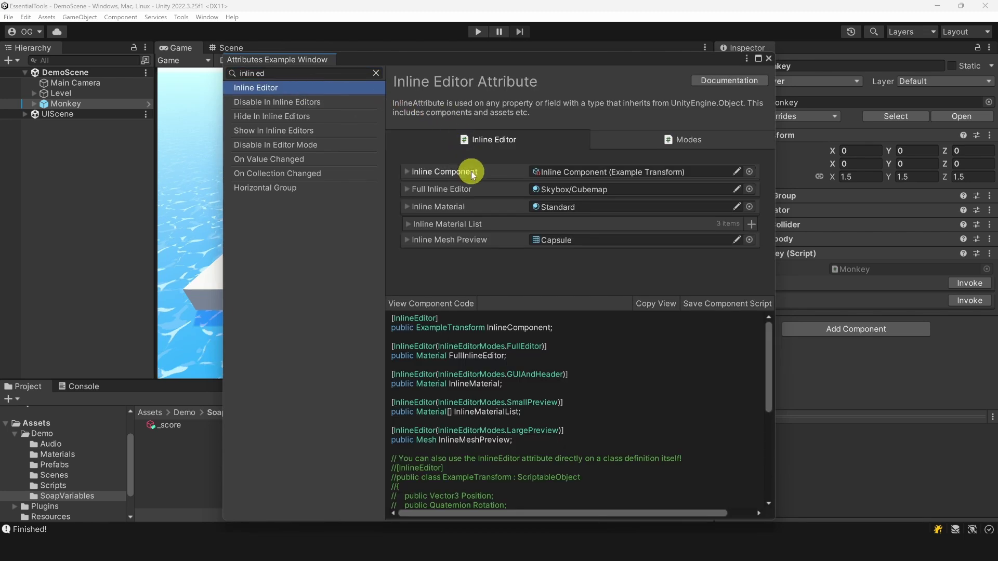
pyautogui.click(445, 172)
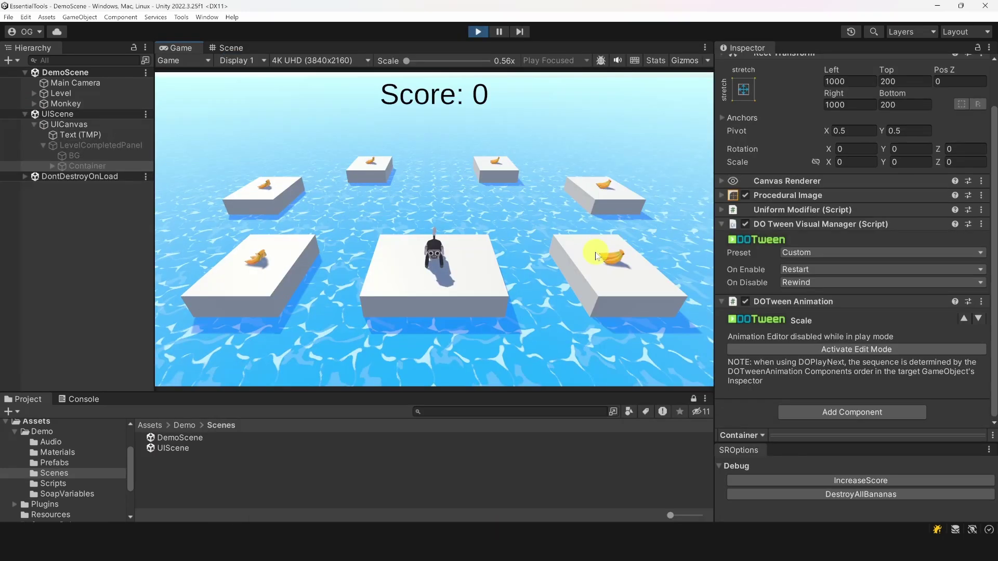
pyautogui.click(842, 494)
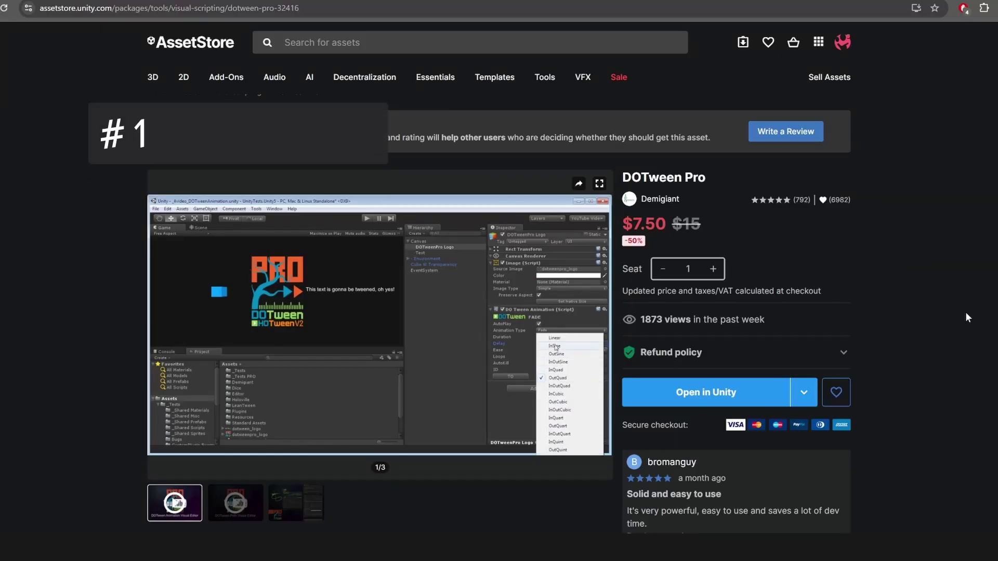
# Scroll through the DOTween Pro listing and the DOTween documentation down to DOTween.Init.
pyautogui.scroll(-2, 940, 307)
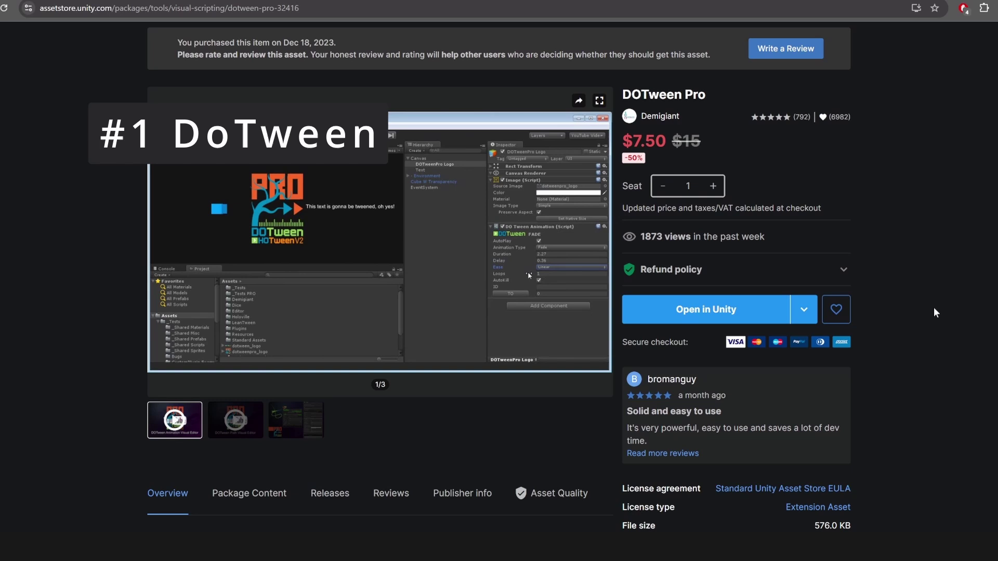
pyautogui.scroll(1, 933, 307)
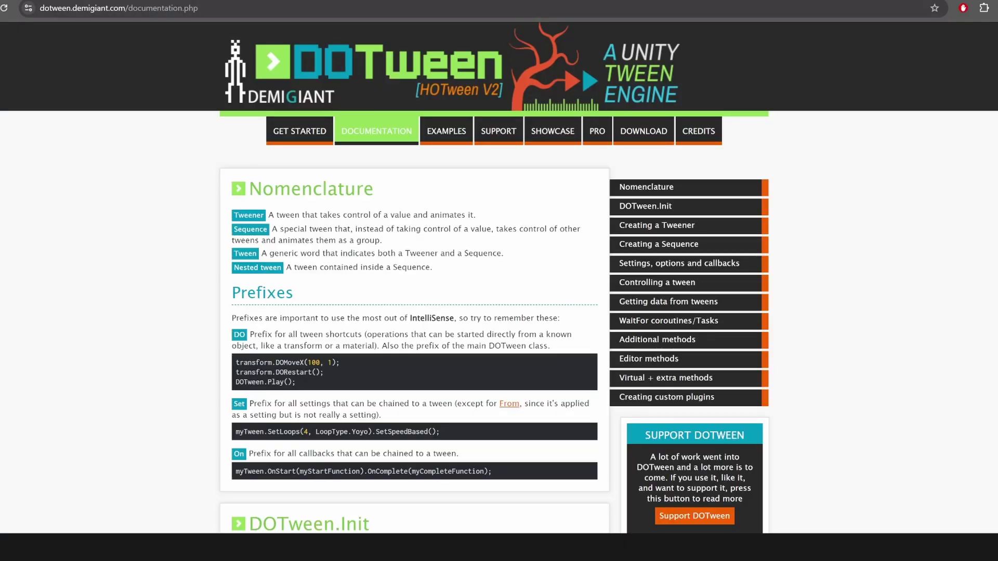
pyautogui.scroll(-3, 375, 297)
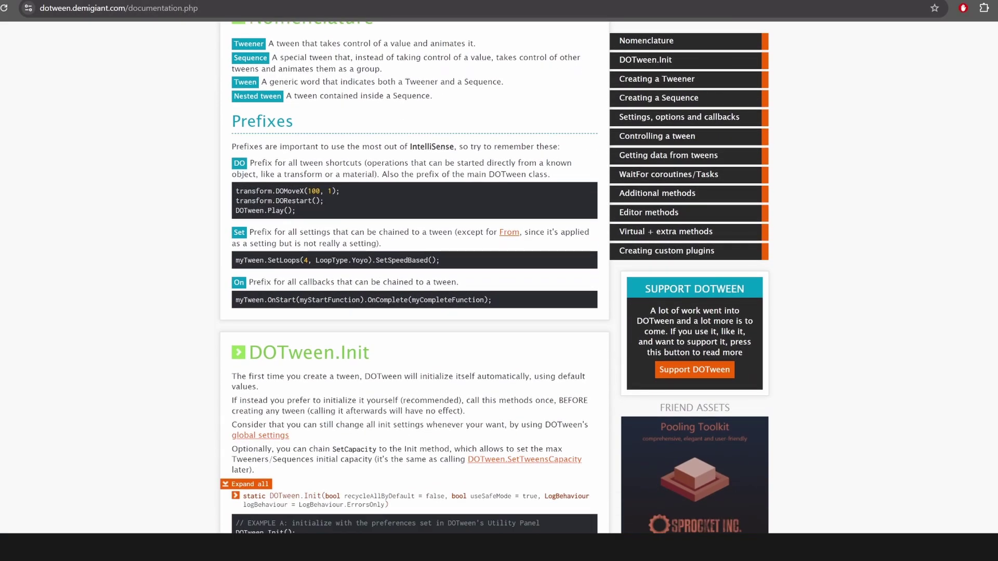
pyautogui.scroll(-3, 375, 297)
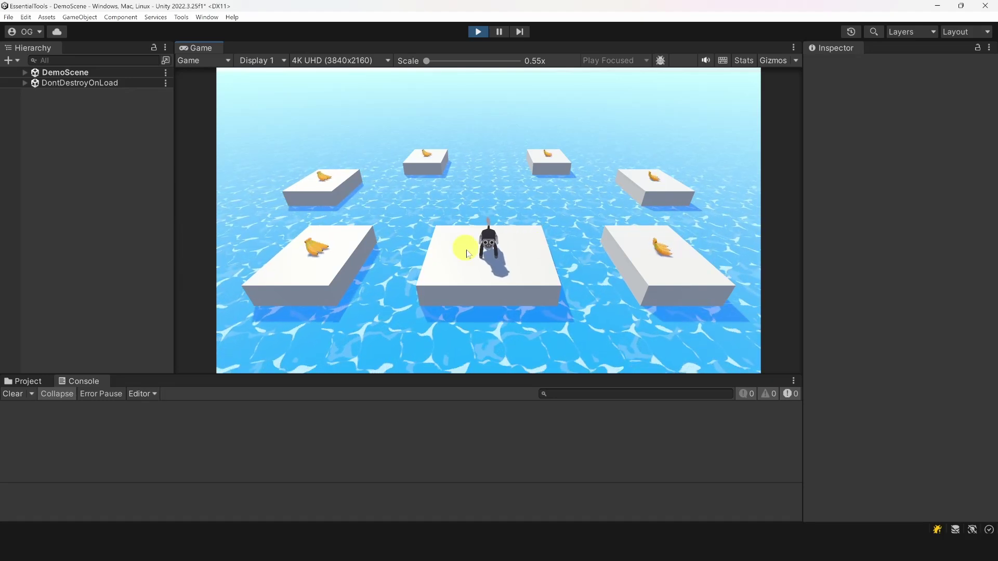
# Insert the direction and DOLookAt lines above the DOMove call in Move.
pyautogui.click(630, 261)
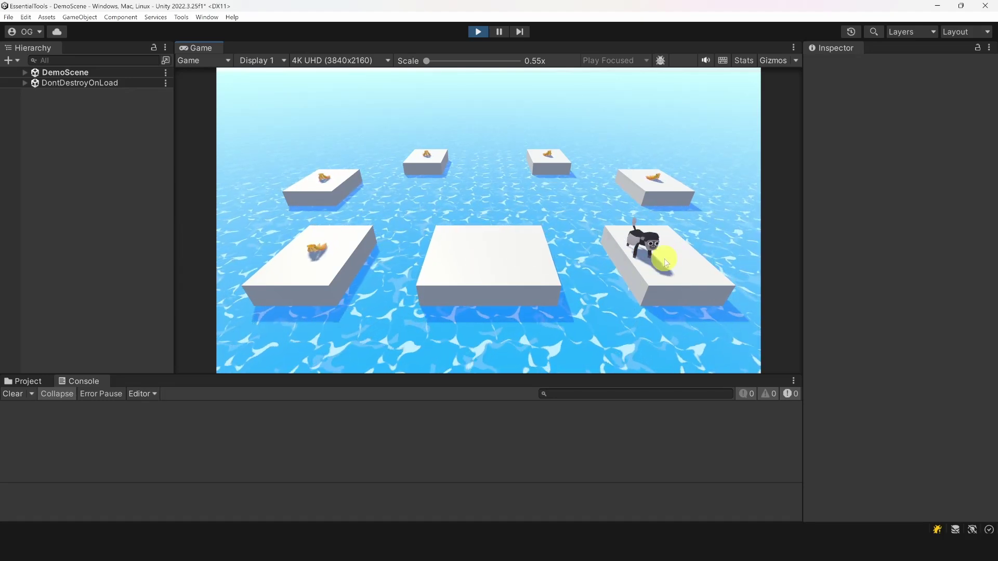
pyautogui.click(576, 502)
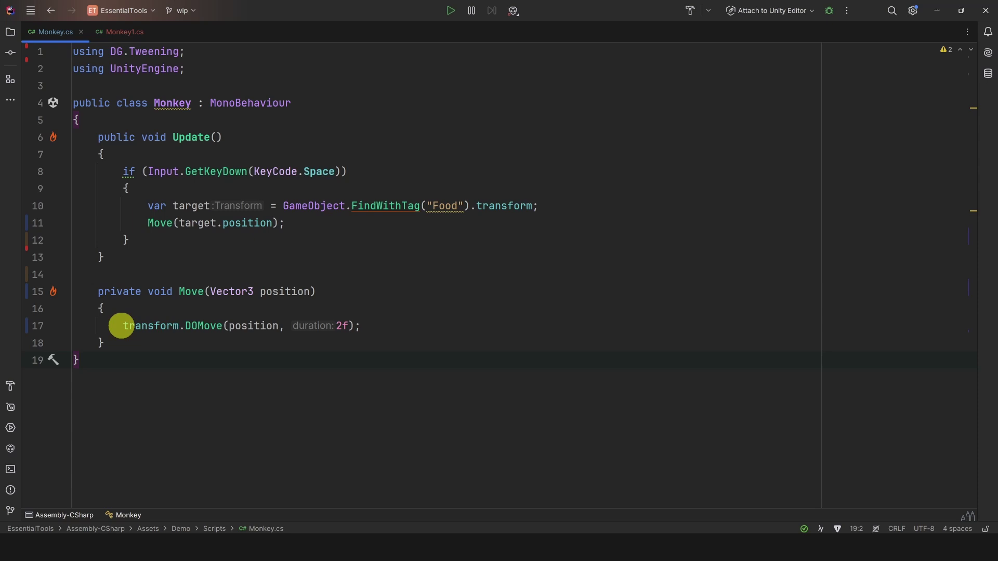
pyautogui.moveTo(155, 327); pyautogui.dragTo(366, 329)
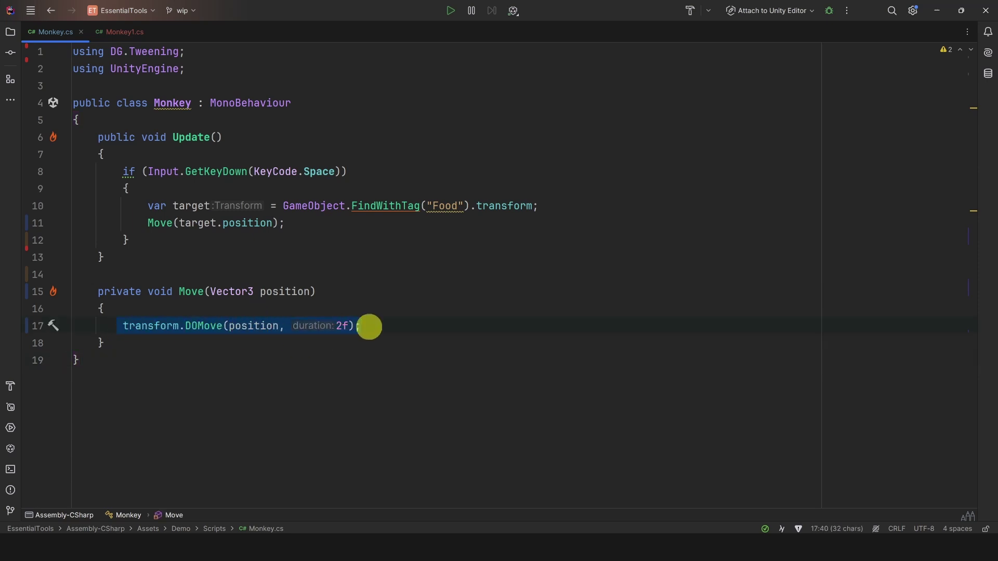
pyautogui.click(116, 323)
pyautogui.press('Return')
pyautogui.press('Return')
pyautogui.press('Up')
pyautogui.press('Up')
pyautogui.write('var direction = position - transform.position; transform.DOLookAt(direction, 1f);')
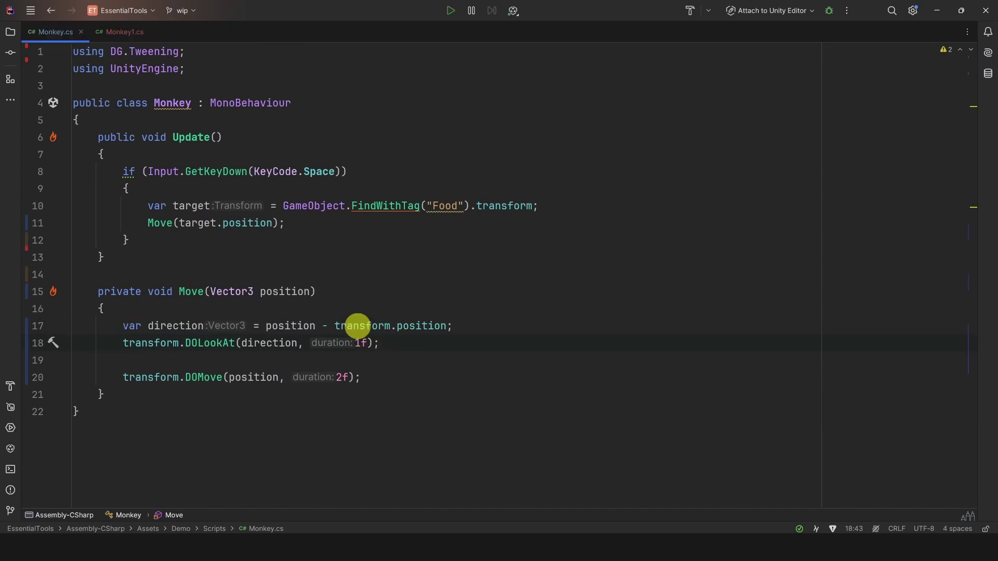
# Add a DOJump-based Jump method and append .SetEase(Ease.OutCirc) to the DOJump call.
pyautogui.press('Return')
pyautogui.press('Return')
pyautogui.write('private void Jump(Vector3 position) {     transform.DOJump(position, 3f, 1, 1f); }')
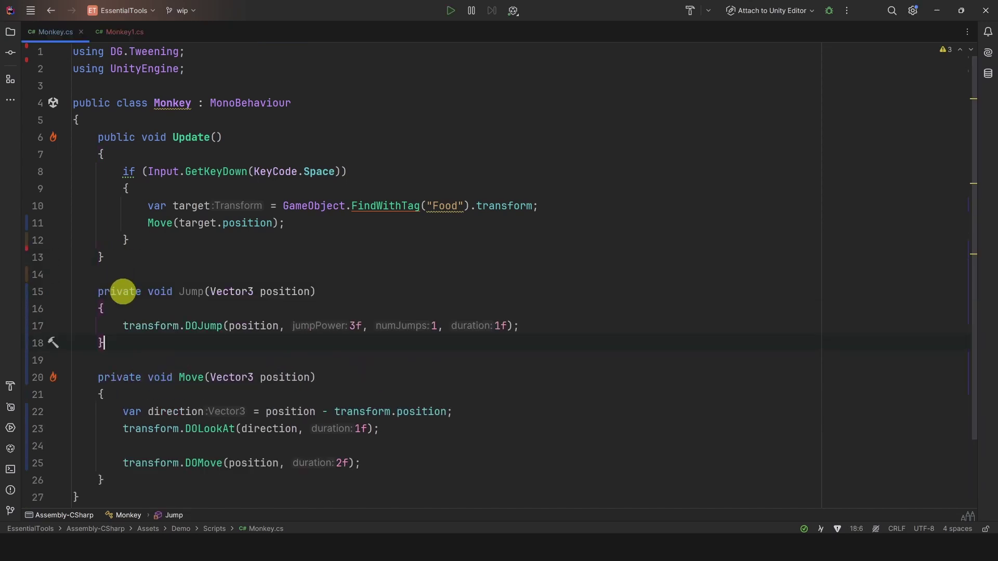
pyautogui.moveTo(122, 324); pyautogui.dragTo(507, 325)
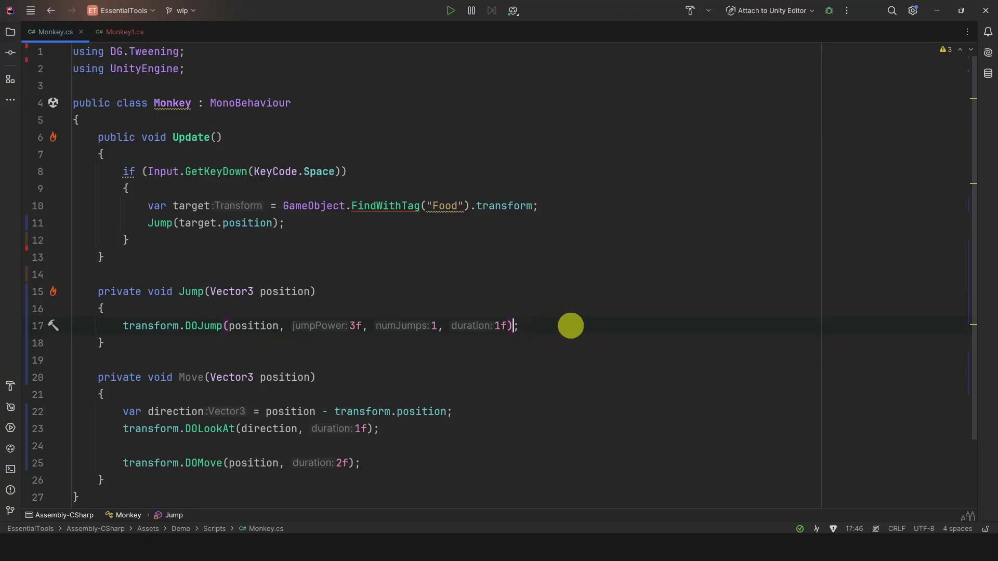
pyautogui.write('.SetEase(')
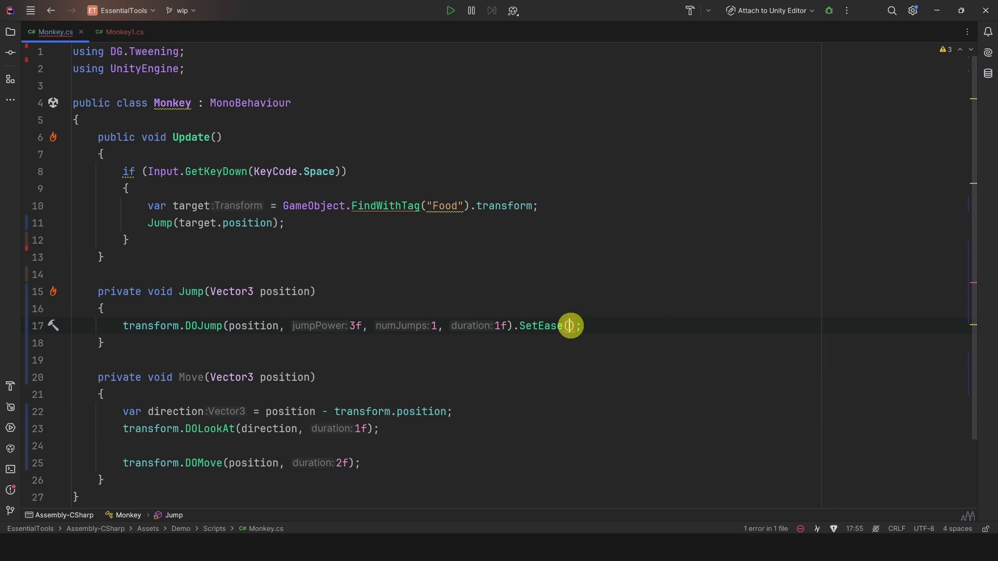
pyautogui.write('Ease')
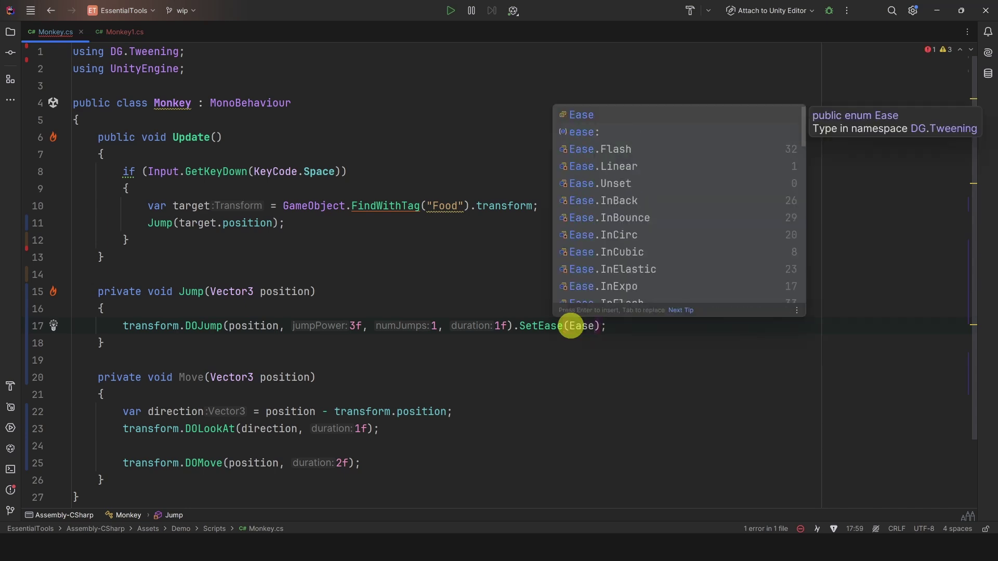
pyautogui.write('.OutCirc')
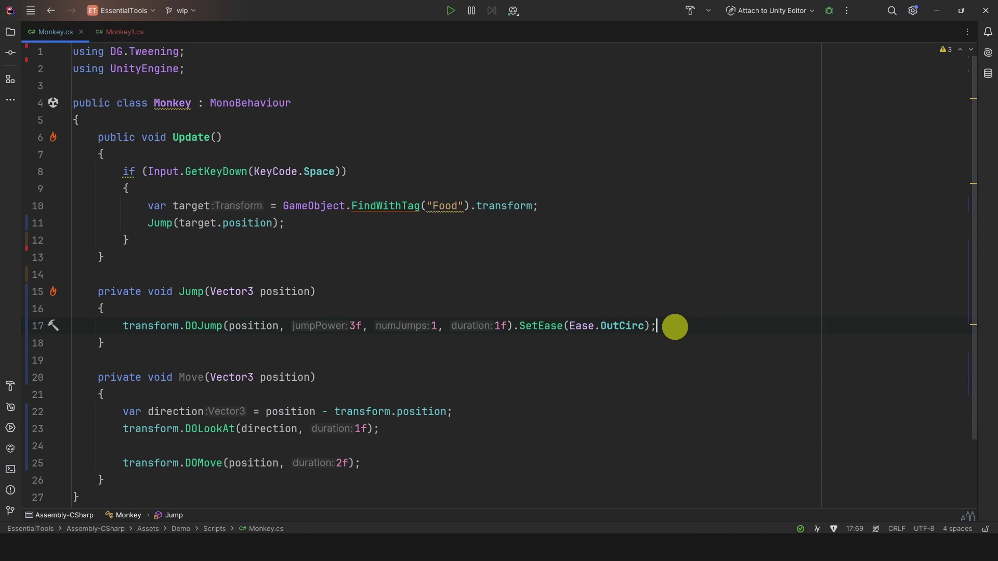
# Replace the DOJump line with the DOTween.Sequence code.
pyautogui.moveTo(675, 327); pyautogui.dragTo(132, 326)
pyautogui.press('BackSpace')
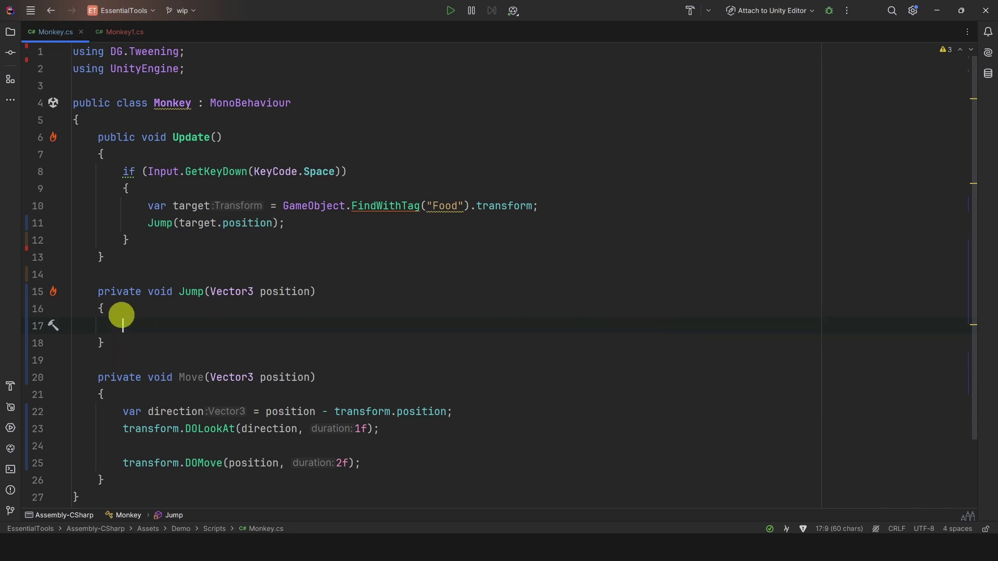
pyautogui.write('var direction = position - transform.position;         var sequence = DOTween.Sequence();         sequence.Append(transform.DOLookAt(direction, 1f))             .Append(transform.DOJump(position, 3f, 1, 1f))             .OnComplete(() => { Debug.Log("Finished!"); });')
# Review the Sequence, DOLookAt, DOJump and OnComplete lines, then test the jump in-game.
pyautogui.moveTo(120, 342); pyautogui.dragTo(355, 348)
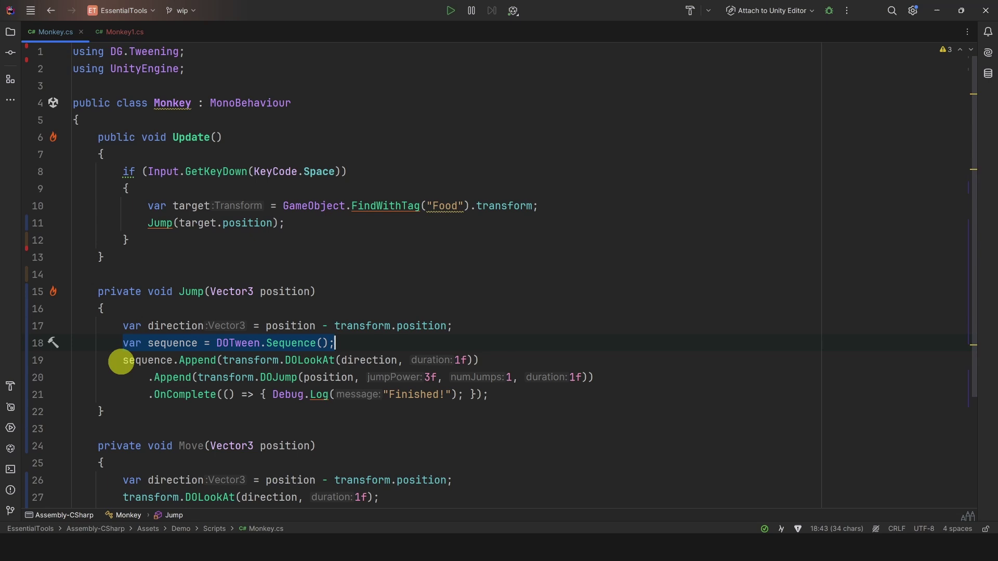
pyautogui.moveTo(121, 360); pyautogui.dragTo(487, 362)
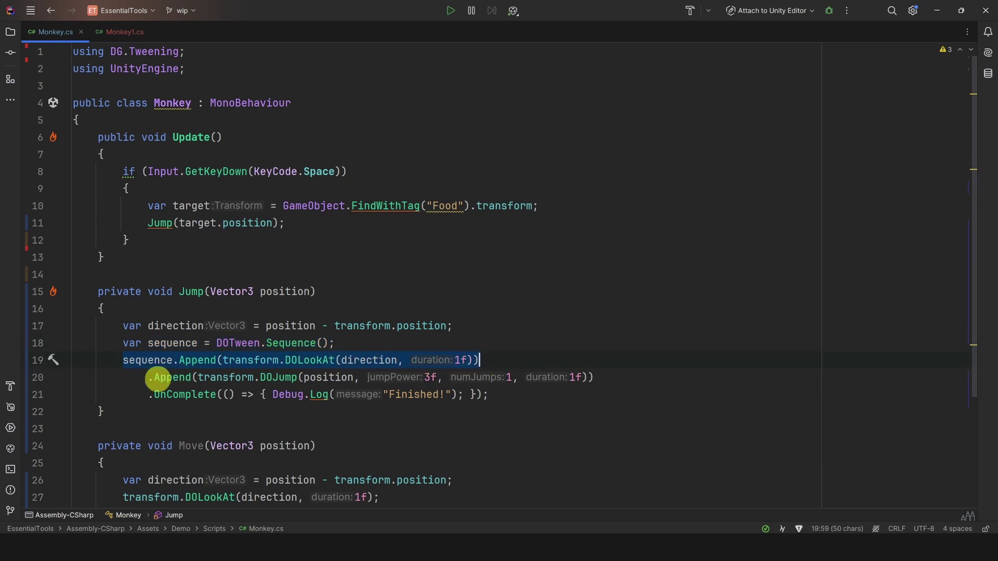
pyautogui.moveTo(166, 378); pyautogui.dragTo(668, 379)
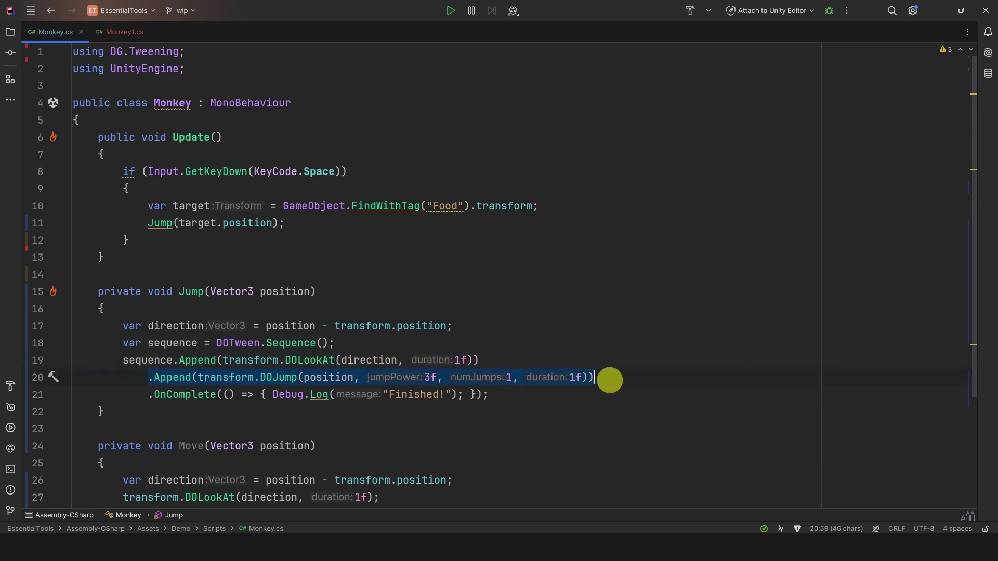
pyautogui.moveTo(148, 397); pyautogui.dragTo(505, 397)
pyautogui.press('space')
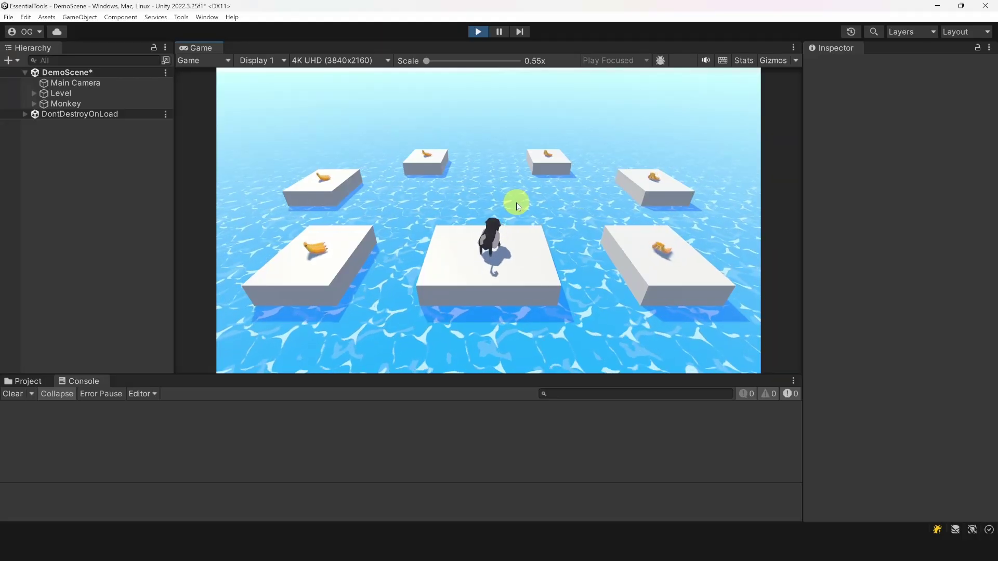
# Make Jump return IEnumerator and yield return the sequence's WaitForCompletion(), then test it.
pyautogui.doubleClick(155, 308)
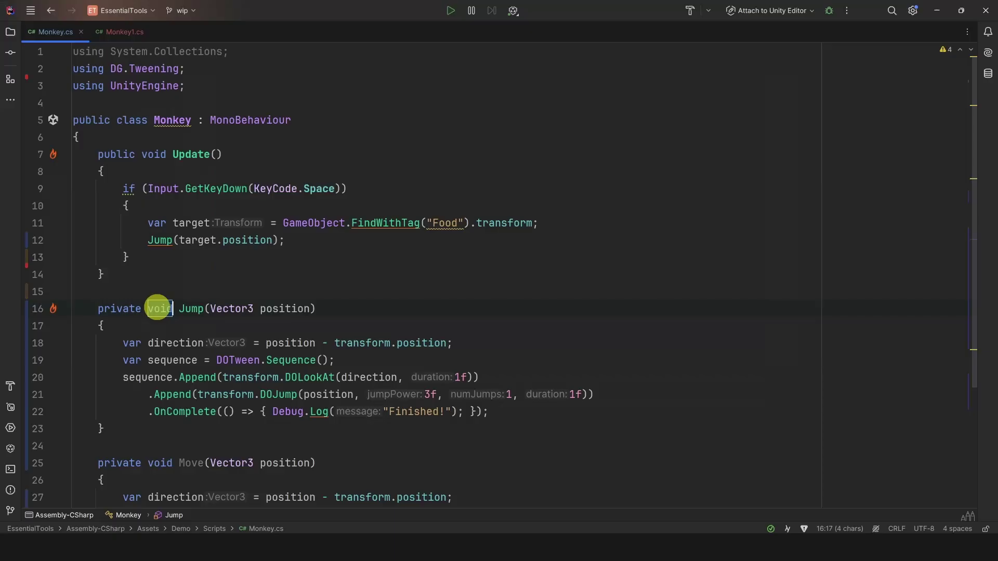
pyautogui.write('IEn')
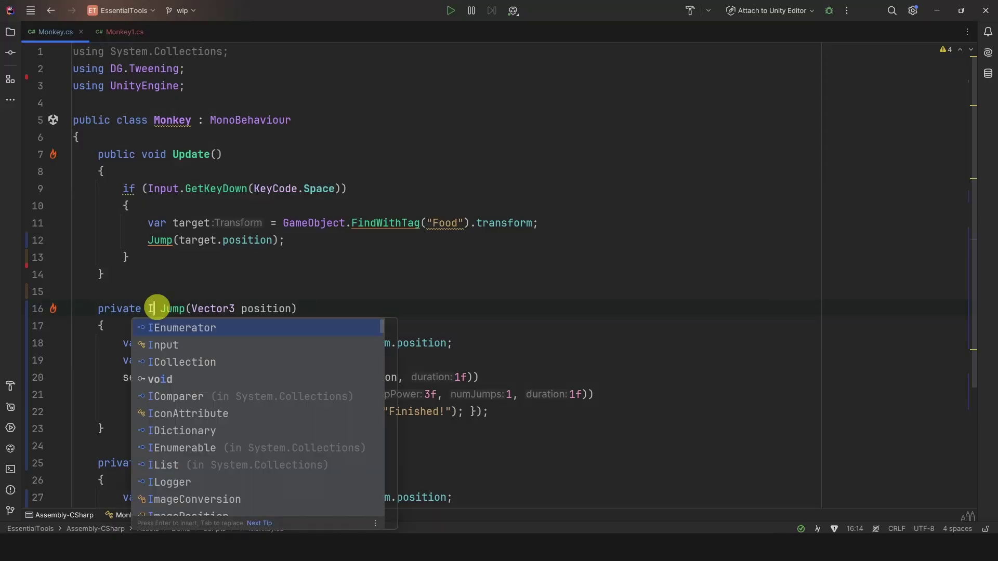
pyautogui.press('Return')
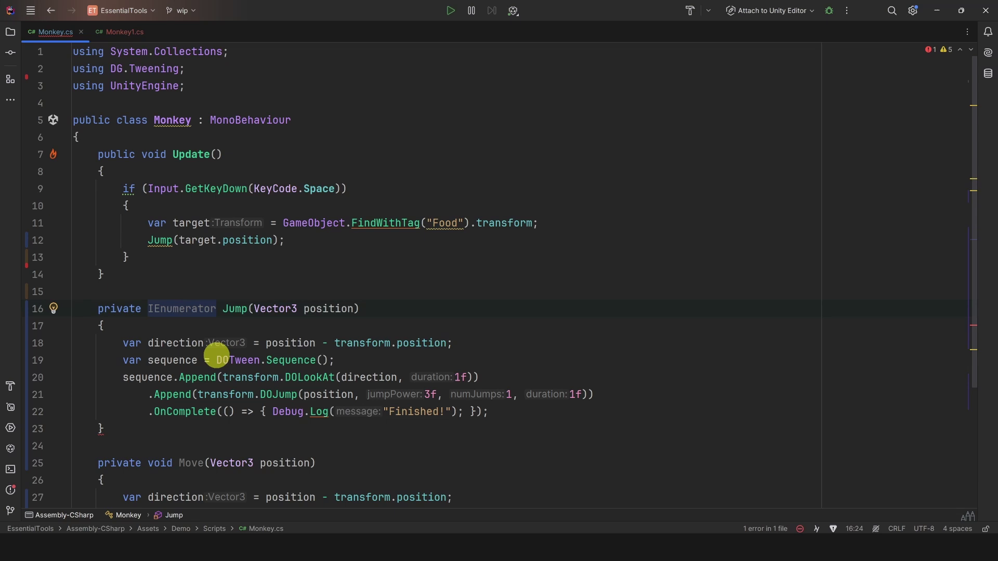
pyautogui.moveTo(489, 411); pyautogui.dragTo(155, 411)
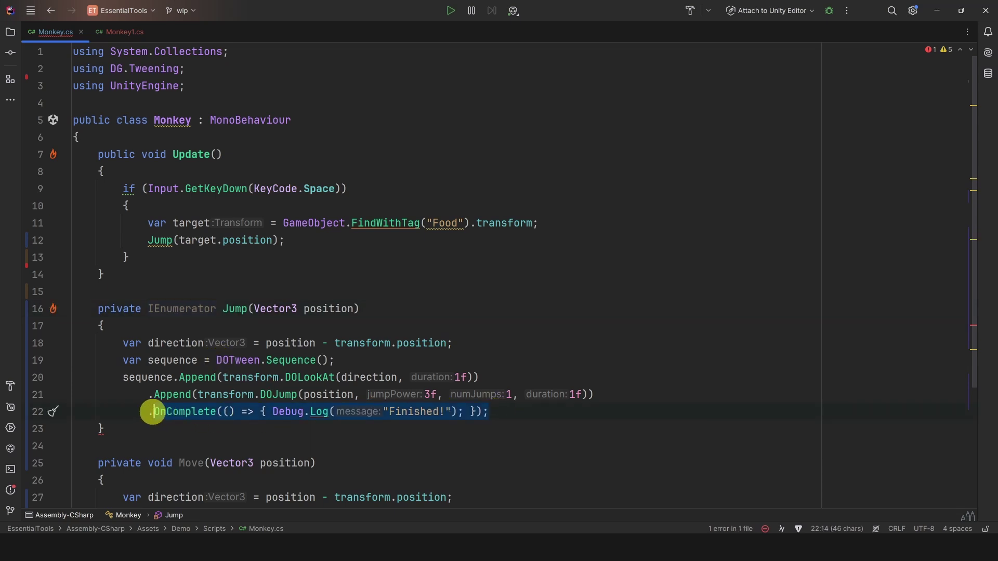
pyautogui.write('waitFor')
pyautogui.press('Return')
pyautogui.write(';')
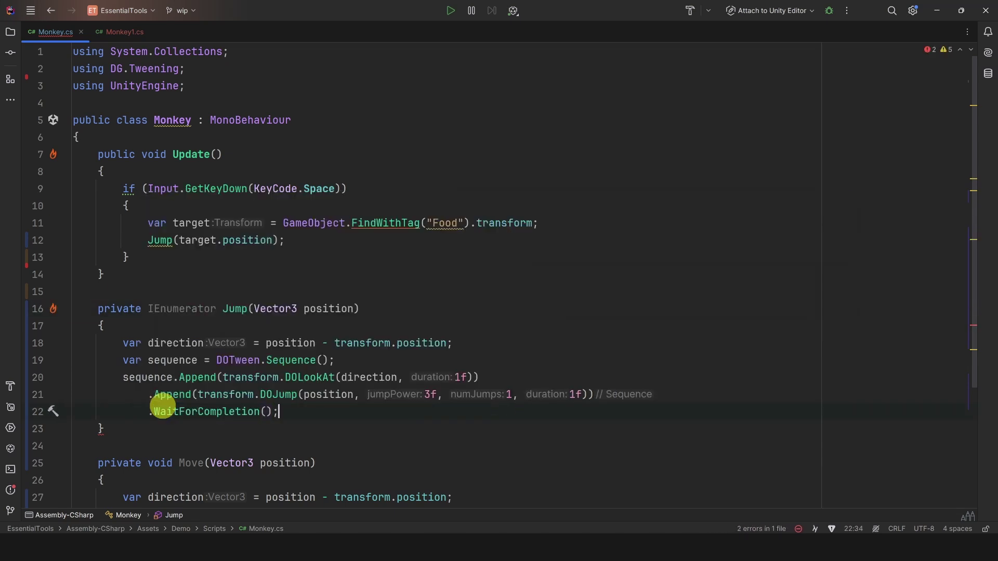
pyautogui.write('yield return')
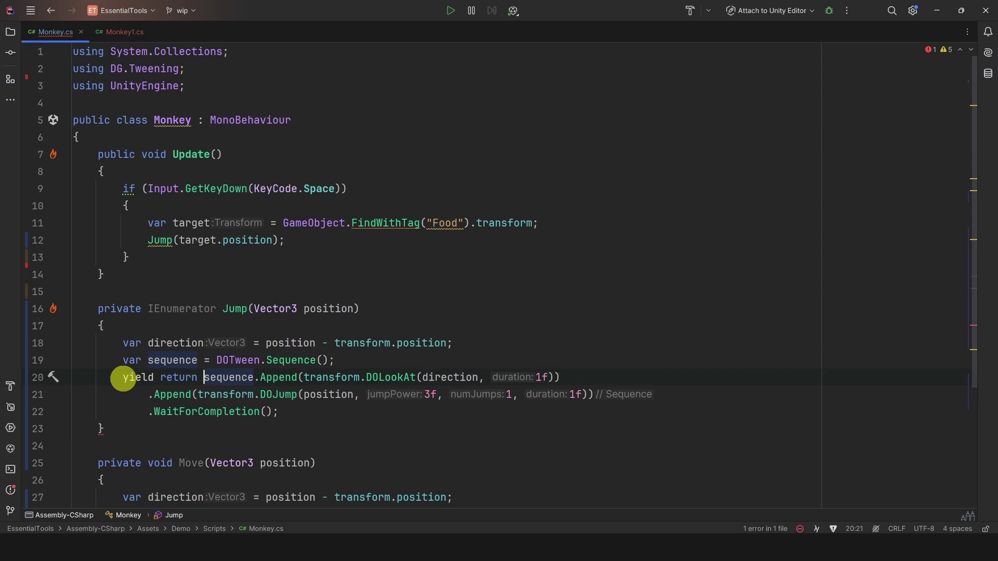
pyautogui.click(135, 411)
pyautogui.click(273, 412)
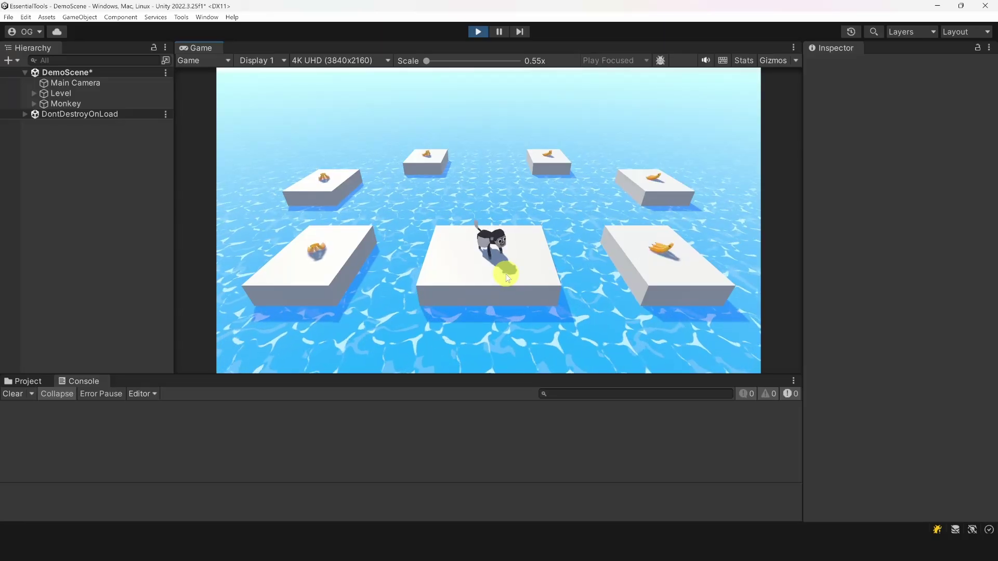
pyautogui.press('space')
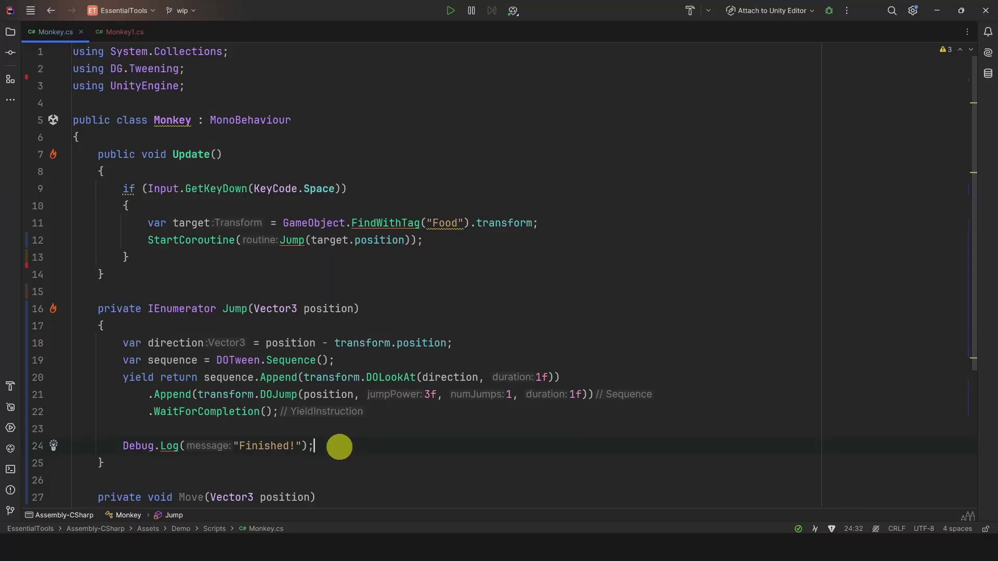
# Replace lines 18–24 with yield returns waiting on the DOLookAt and DOJump tweens.
pyautogui.moveTo(340, 447); pyautogui.dragTo(598, 363)
pyautogui.write('var direction = position - transform.position;         yield return transform.DOLookAt(direction, 1f).WaitForCompletion();         yield return transform.DOJump(position, 3f, 1, 1f).WaitForCompletion();         Debug.Log("Finished!");')
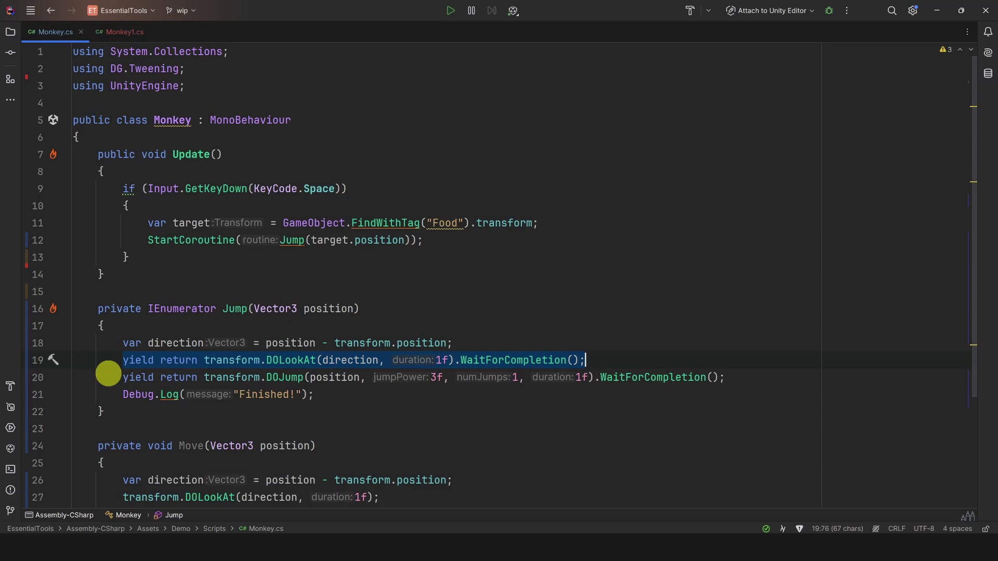
pyautogui.moveTo(177, 377); pyautogui.dragTo(430, 374)
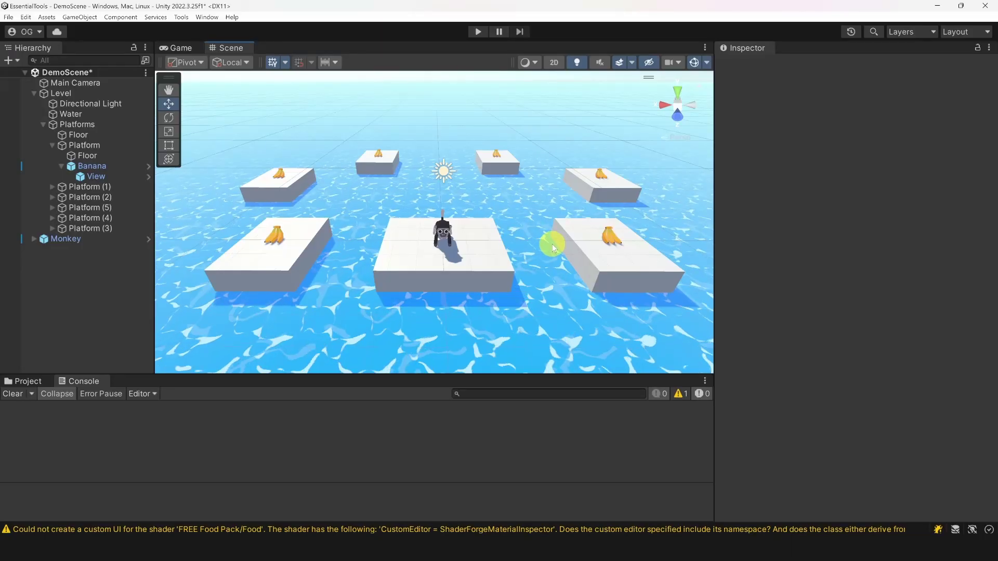
# Select the right banana's View child, stop the game, and preview its DOTween Rotate animation.
pyautogui.click(604, 242)
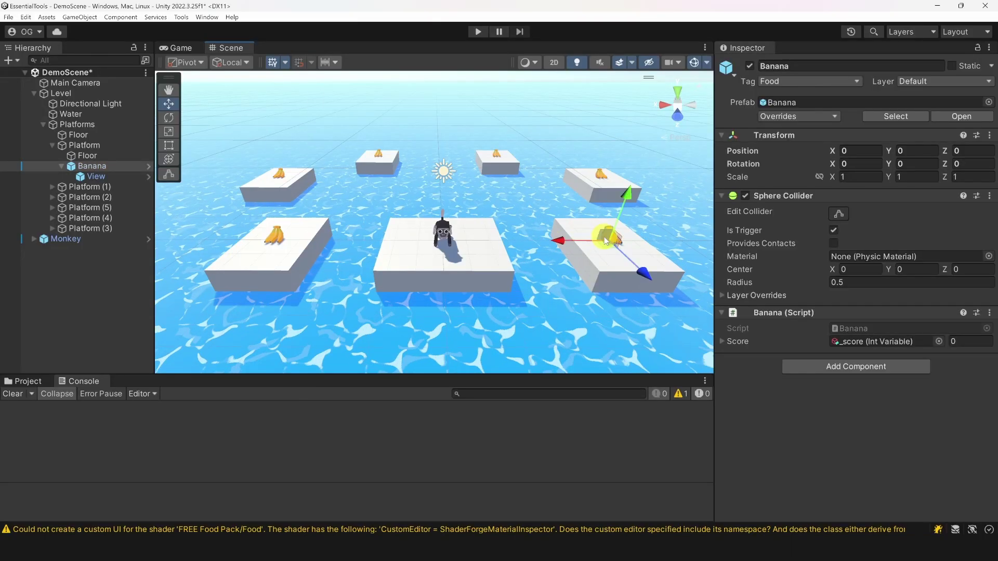
pyautogui.click(122, 176)
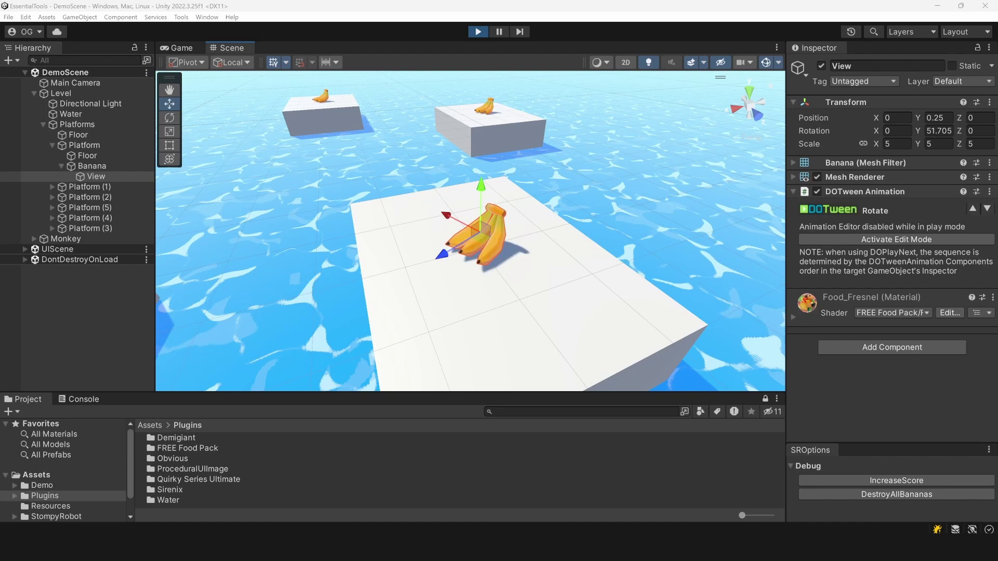
pyautogui.click(735, 295)
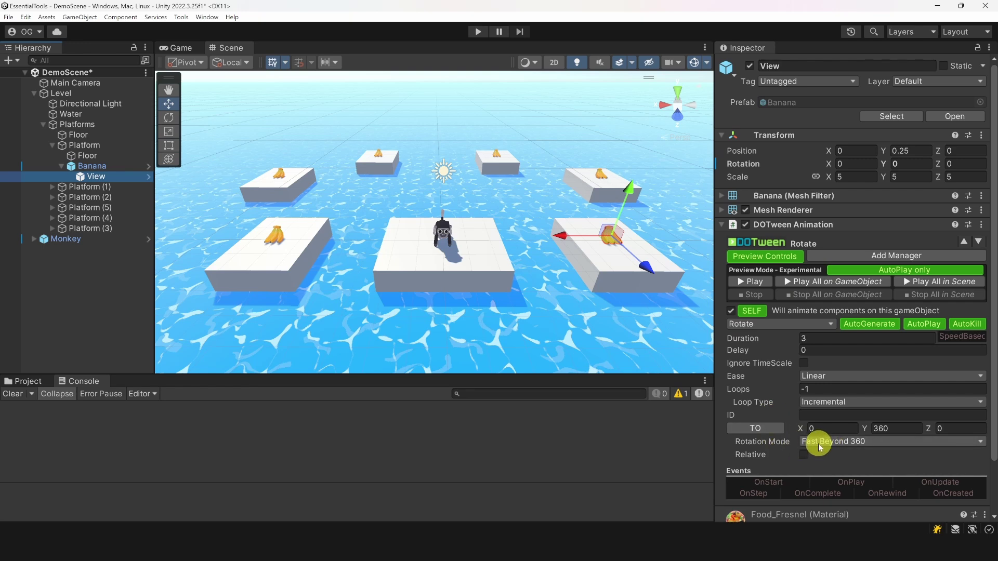
pyautogui.click(917, 281)
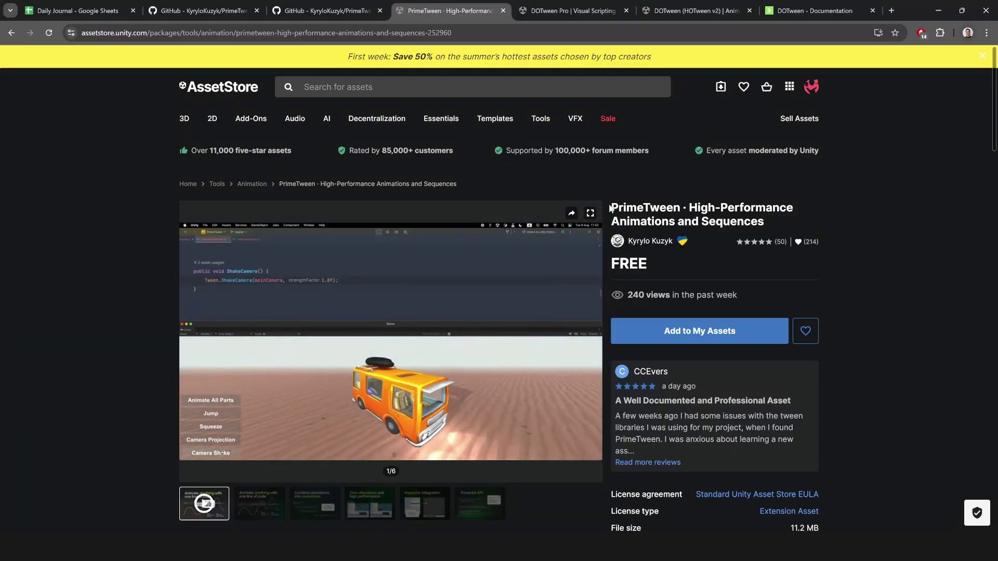
# Highlight the PrimeTween title on its Asset Store page.
pyautogui.moveTo(611, 208); pyautogui.dragTo(777, 229)
pyautogui.click(890, 237)
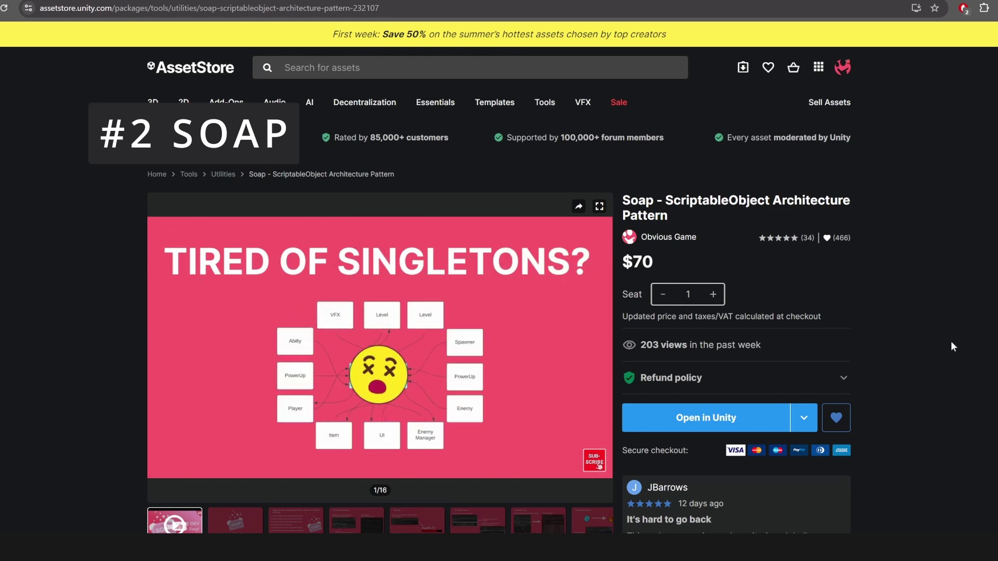
# Scroll down the Soap page and show the third image in its gallery.
pyautogui.scroll(-1, 951, 338)
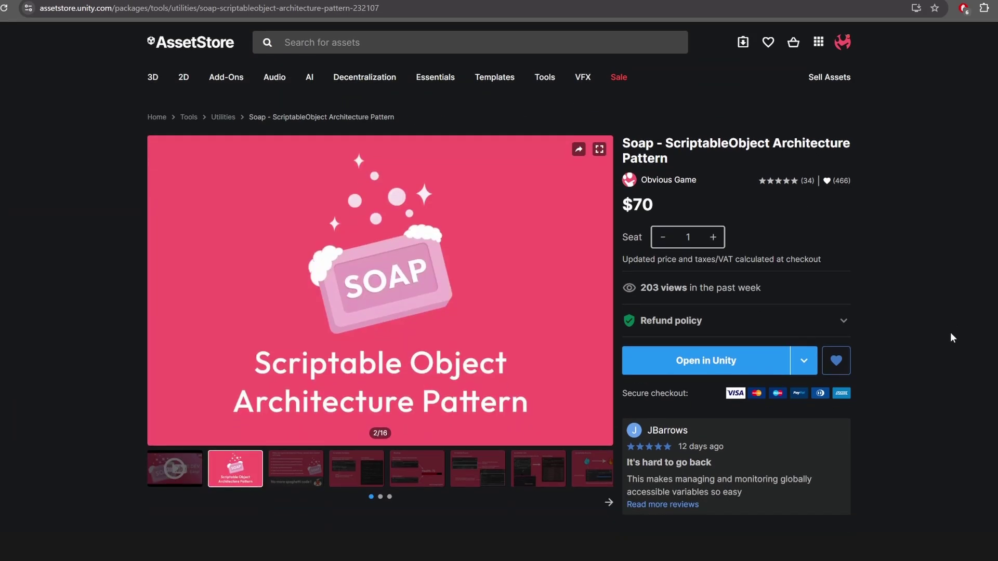
pyautogui.click(296, 473)
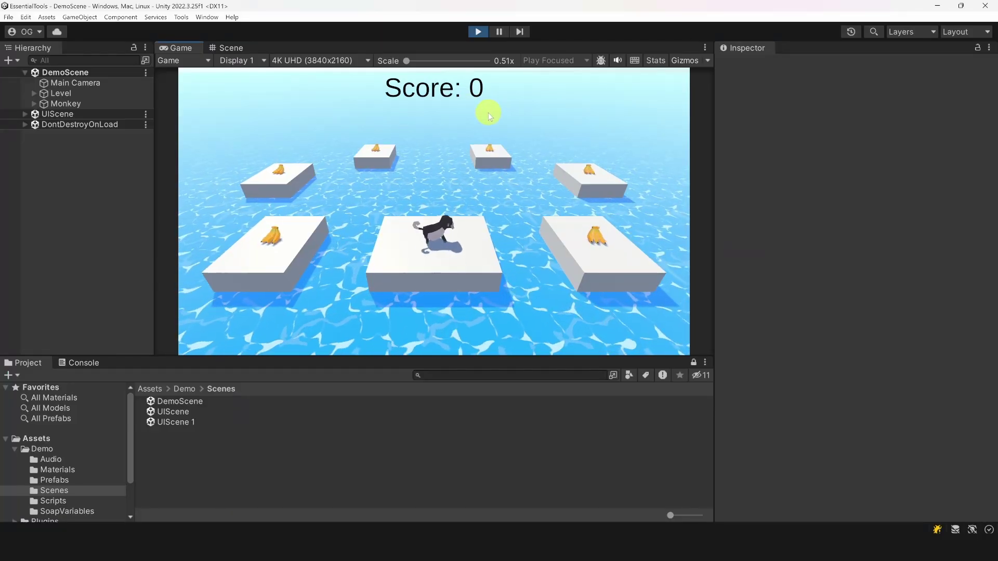
# Jump the monkey to grab a banana, then open the Banana prefab and its script in Rider.
pyautogui.press('Up')
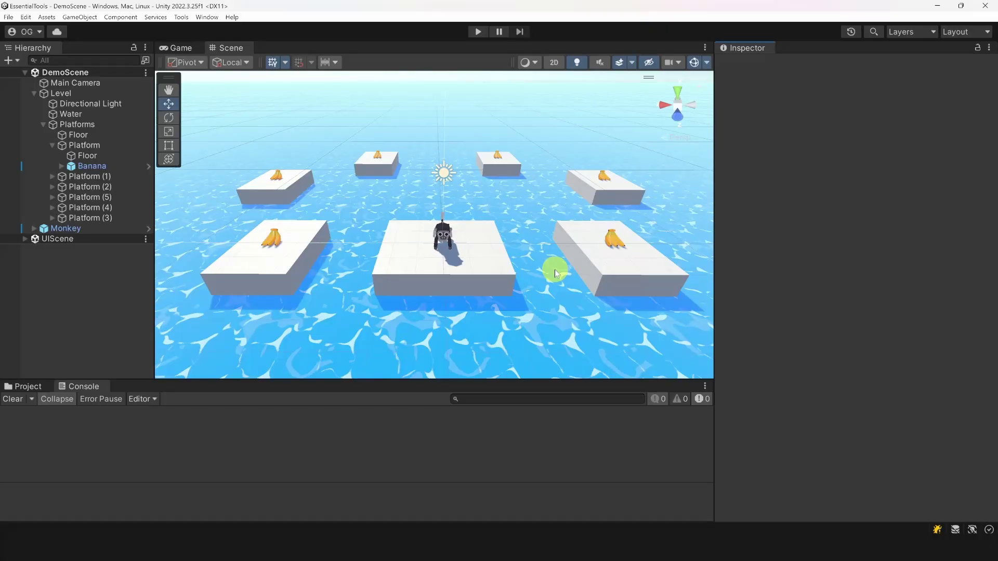
pyautogui.click(611, 240)
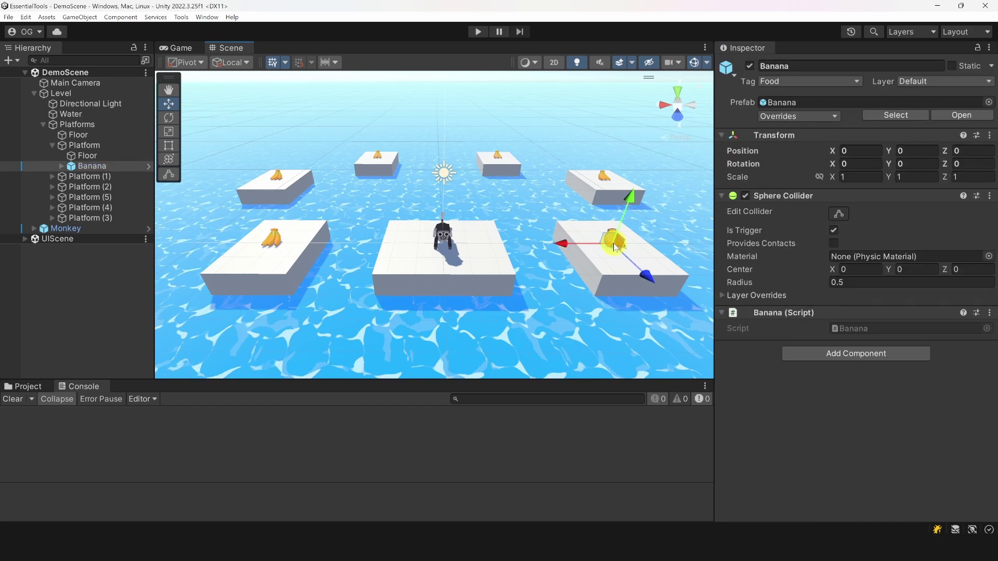
pyautogui.click(141, 167)
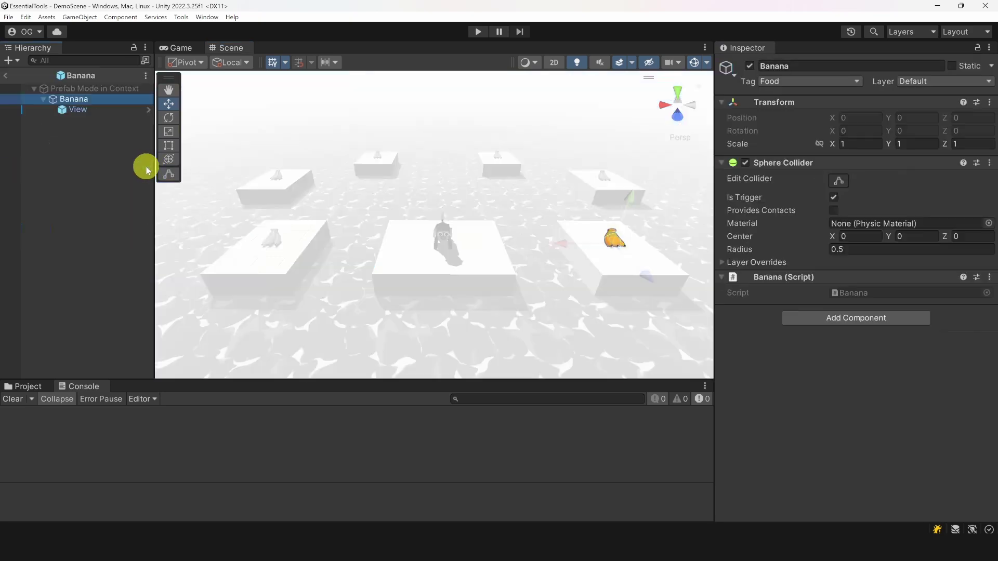
pyautogui.doubleClick(846, 294)
# Add a [SerializeField] private IntVariable _score field at the top of Banana.
pyautogui.click(138, 127)
pyautogui.press('Return')
pyautogui.press('Return')
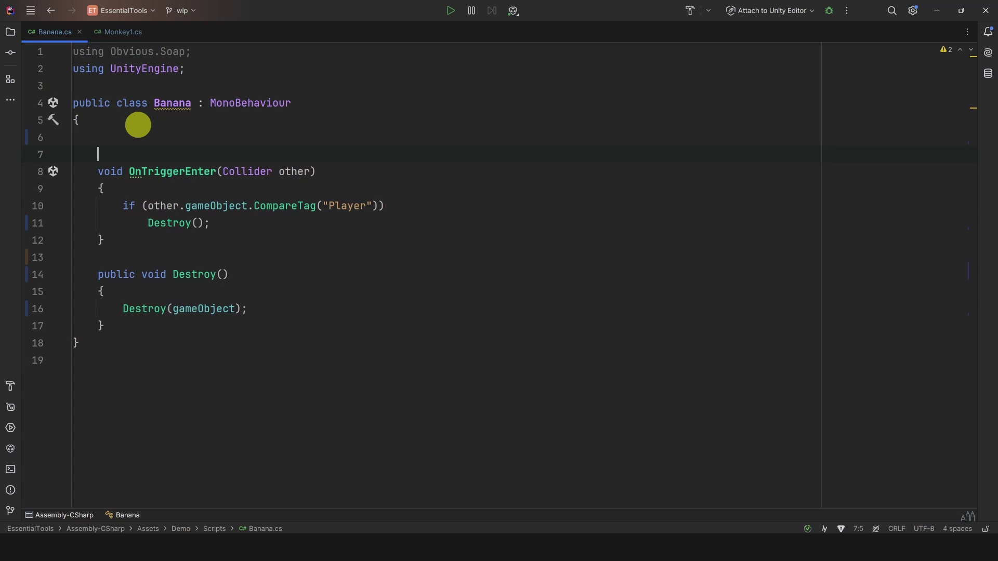
pyautogui.press('Up')
pyautogui.write('[SerializeField] private IntVariable _score;')
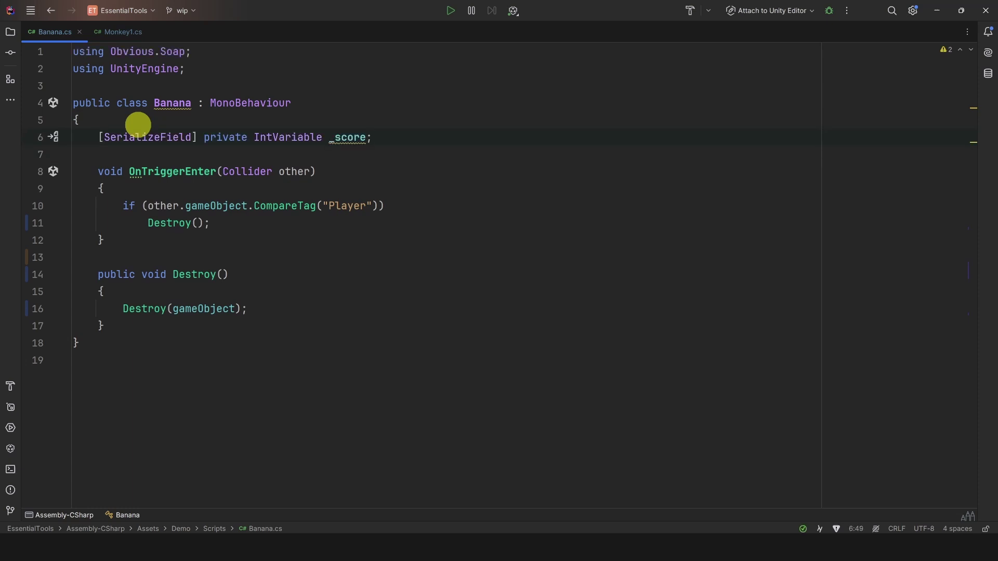
# Call _score.Add() inside the Destroy method.
pyautogui.click(160, 308)
pyautogui.press('Return')
pyautogui.write('_score.Ad')
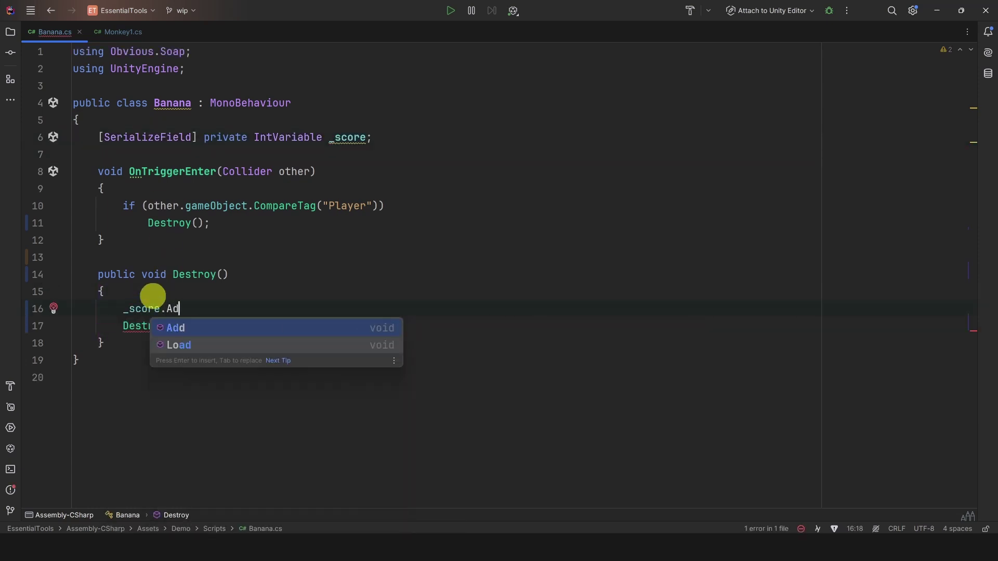
pyautogui.press('Return')
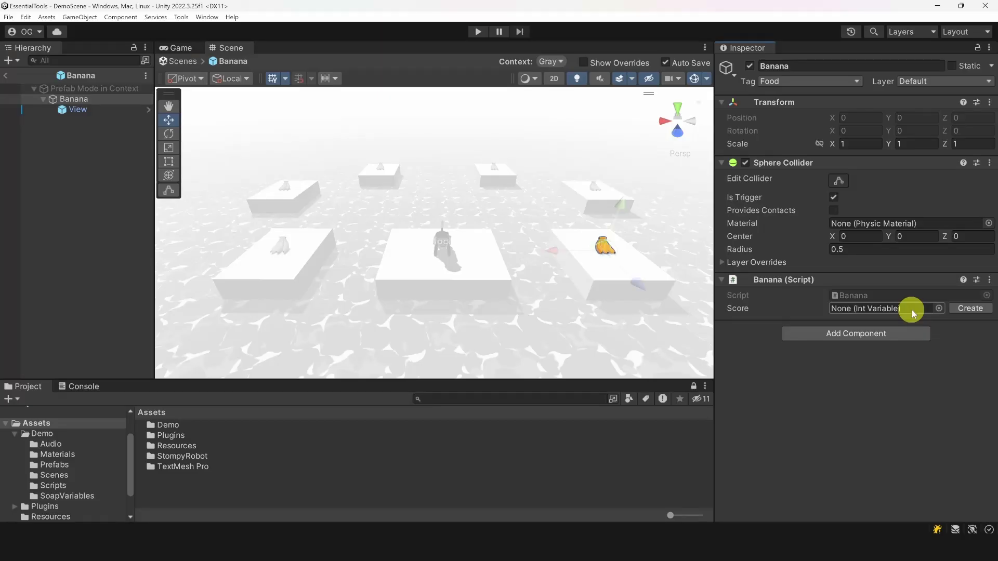
# Create a new _score Int variable for Banana's Score and select the Text (TMP) score label.
pyautogui.click(968, 309)
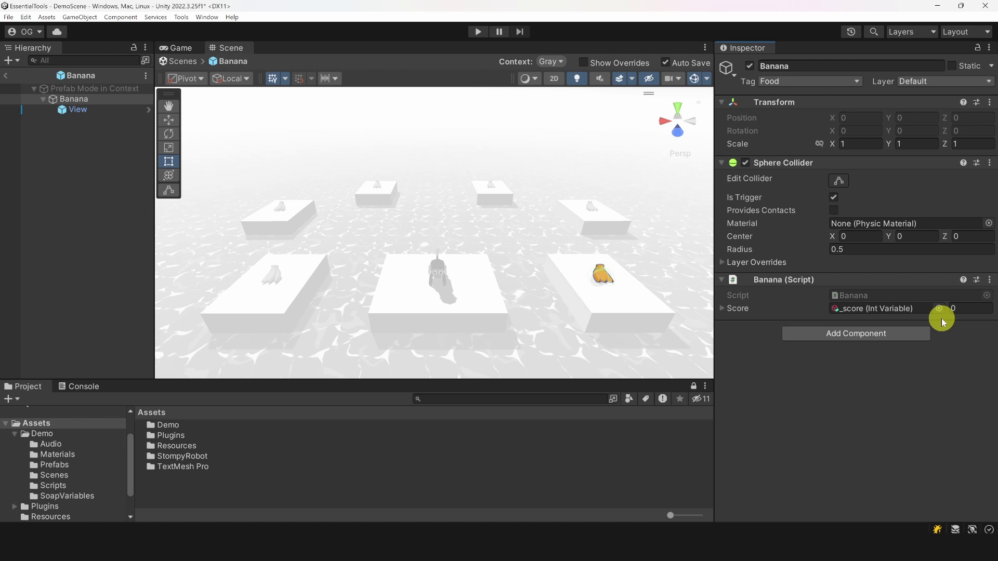
pyautogui.click(5, 75)
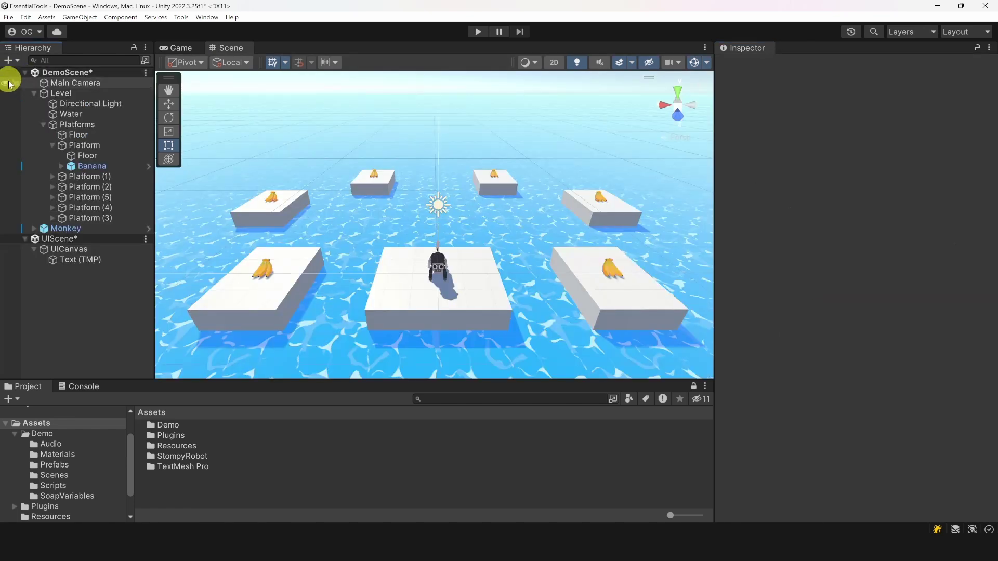
pyautogui.click(91, 261)
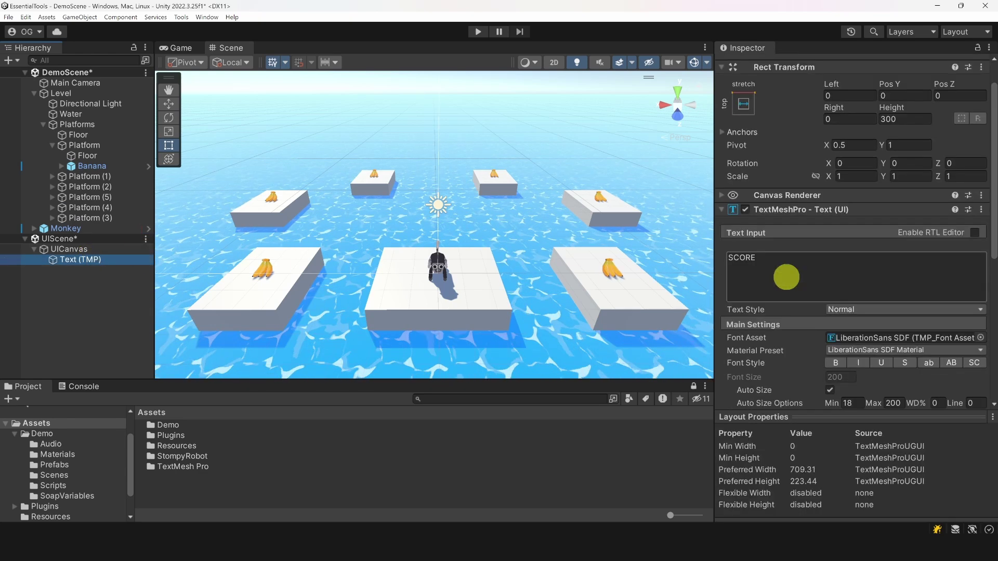
# Add a BindTextMeshPro to the text, bound to the Int variable _score with prefix 'Score:'.
pyautogui.scroll(-10, 786, 277)
pyautogui.click(840, 389)
pyautogui.write('bi')
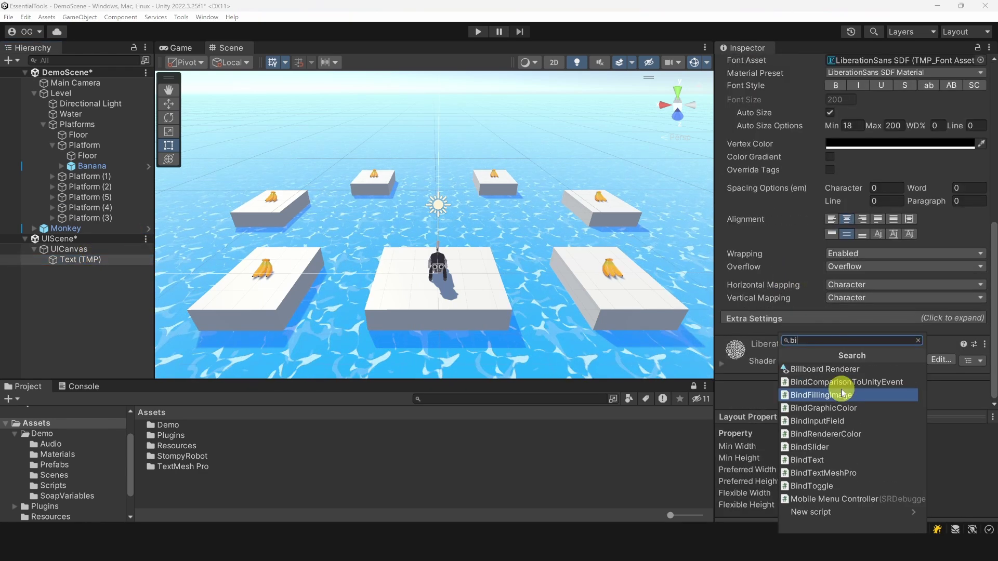
pyautogui.write('ndt')
pyautogui.click(841, 387)
pyautogui.click(850, 359)
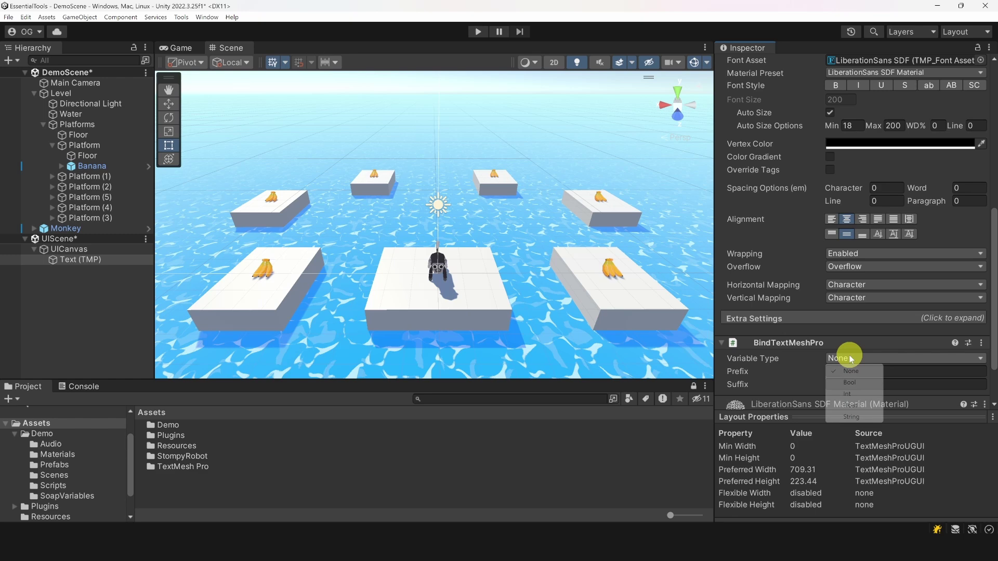
pyautogui.click(847, 393)
pyautogui.scroll(-4, 884, 338)
pyautogui.click(935, 298)
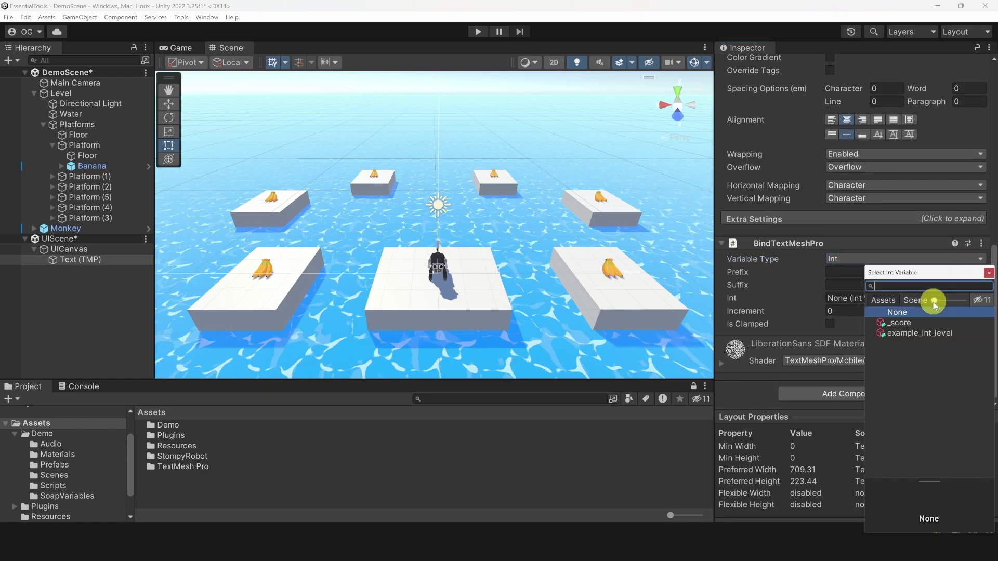
pyautogui.doubleClick(899, 323)
pyautogui.click(838, 272)
pyautogui.write('S')
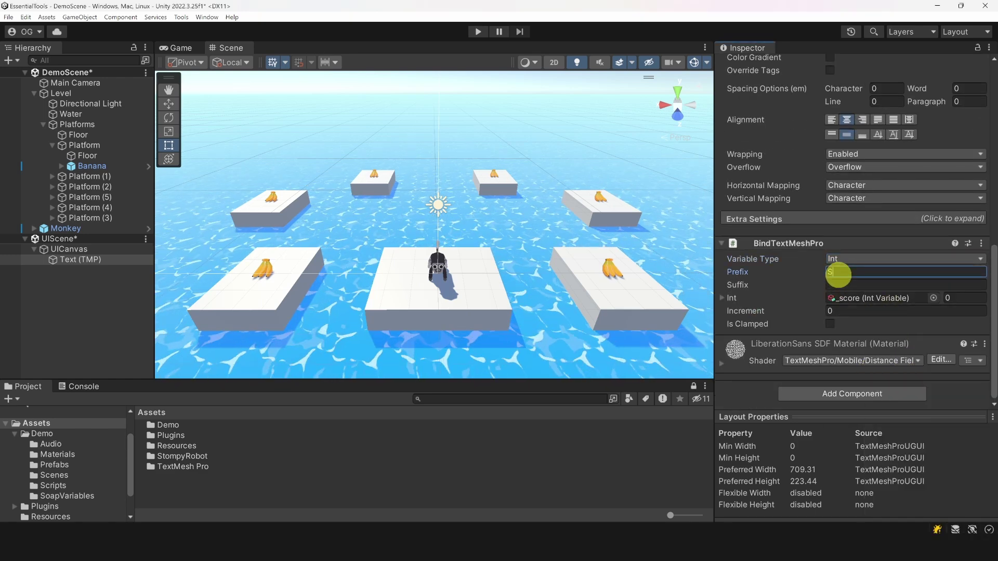
pyautogui.write('core:')
pyautogui.click(177, 47)
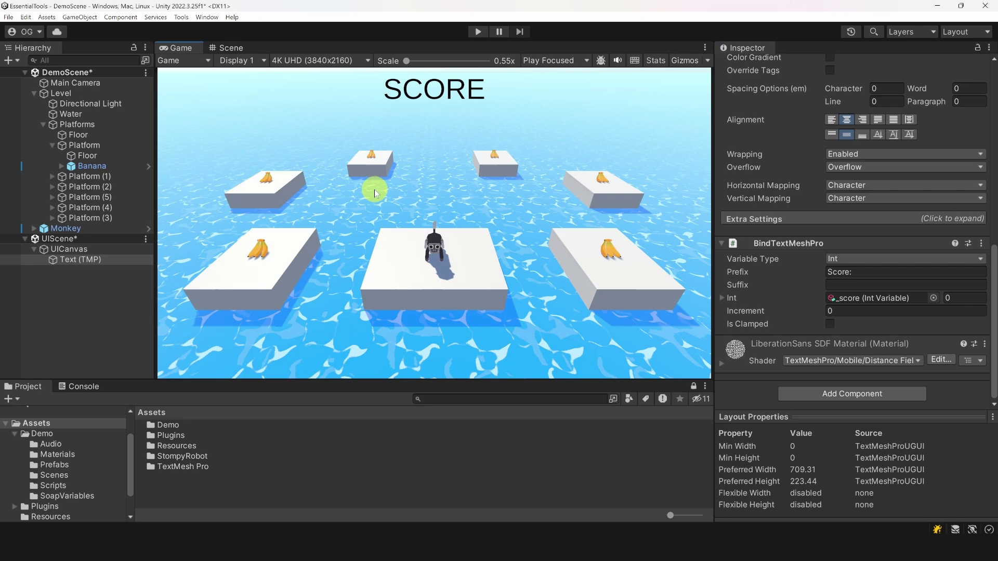
# Play-test the game, jumping the monkey twice to grab bananas.
pyautogui.hotkey('ctrl', 'p')
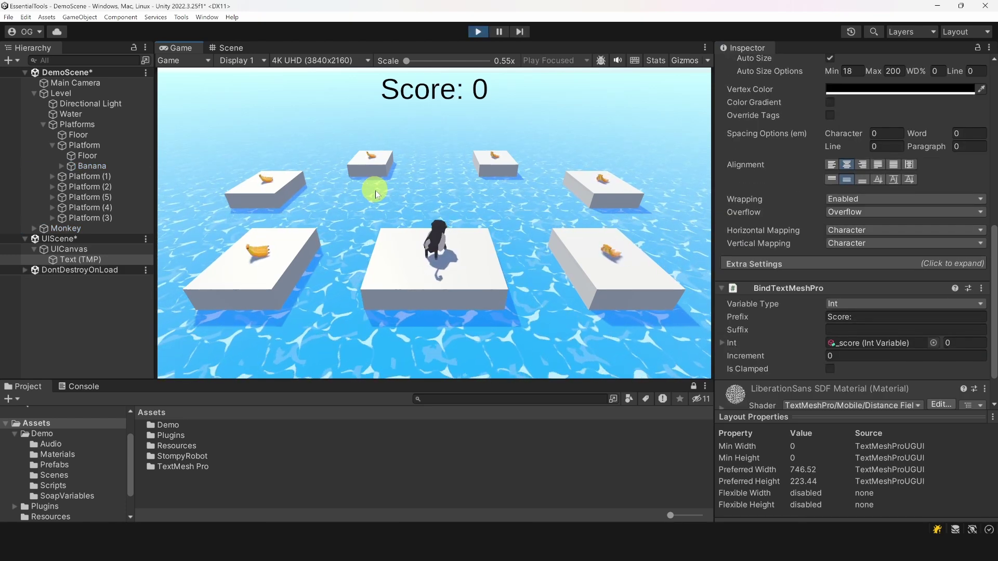
pyautogui.press('space')
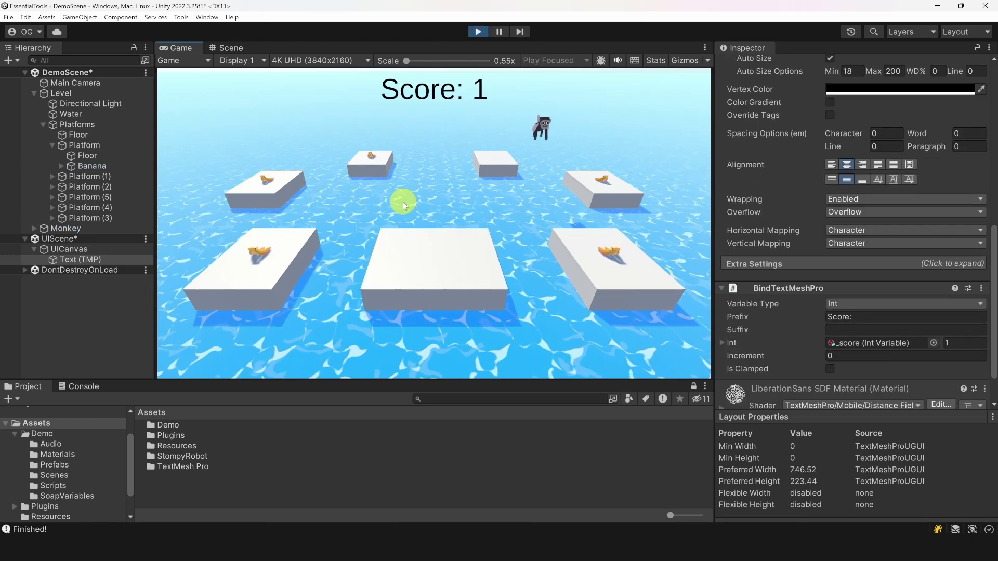
pyautogui.press('space')
pyautogui.hotkey('ctrl', 'p')
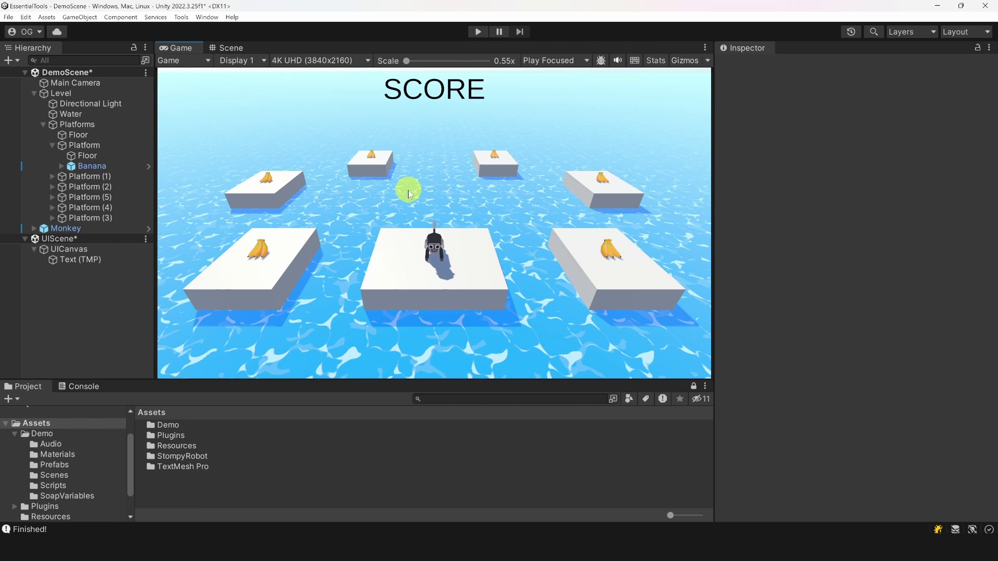
# Make the _score variable persist, enable its debug logging during play, and view the Console.
pyautogui.click(67, 496)
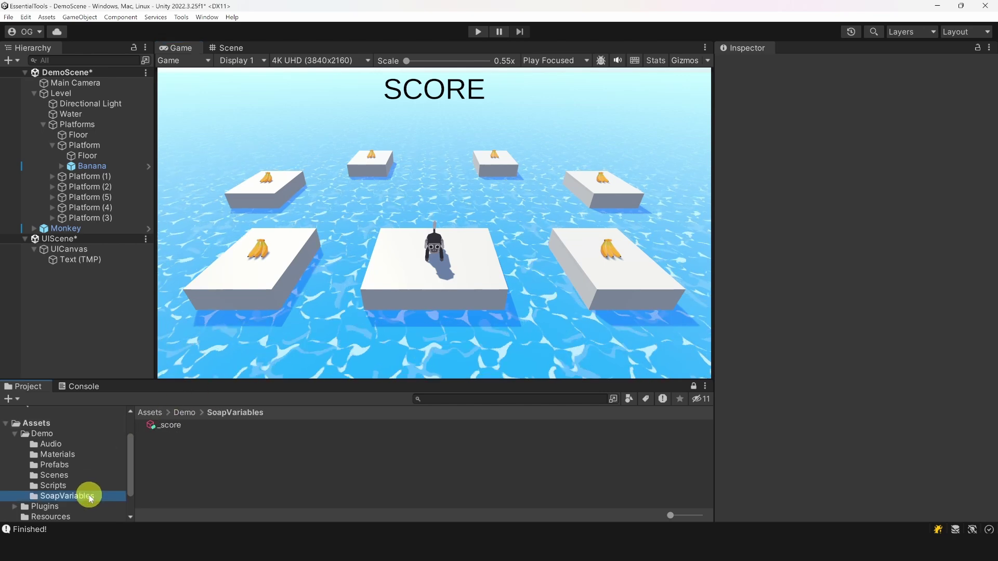
pyautogui.click(172, 425)
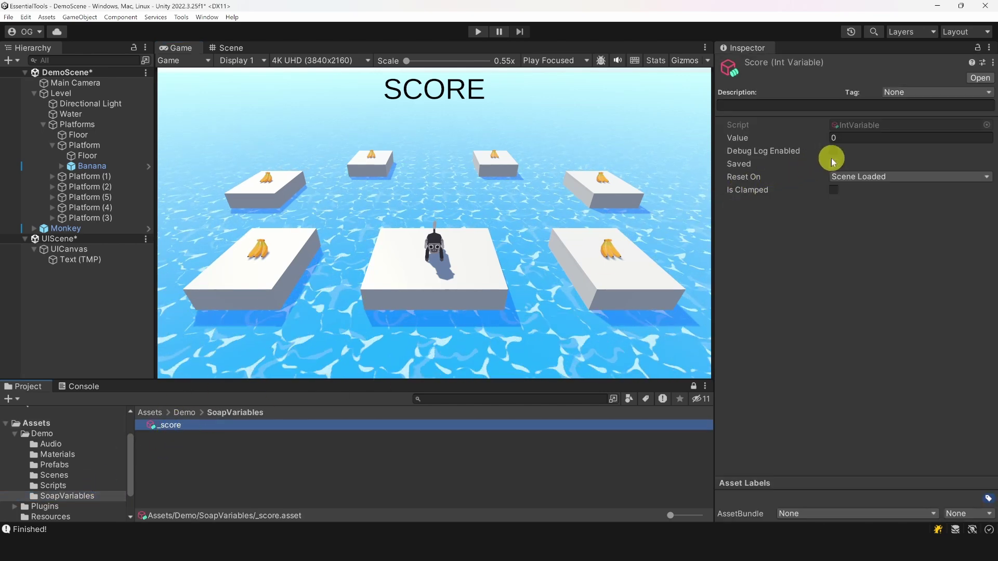
pyautogui.click(833, 163)
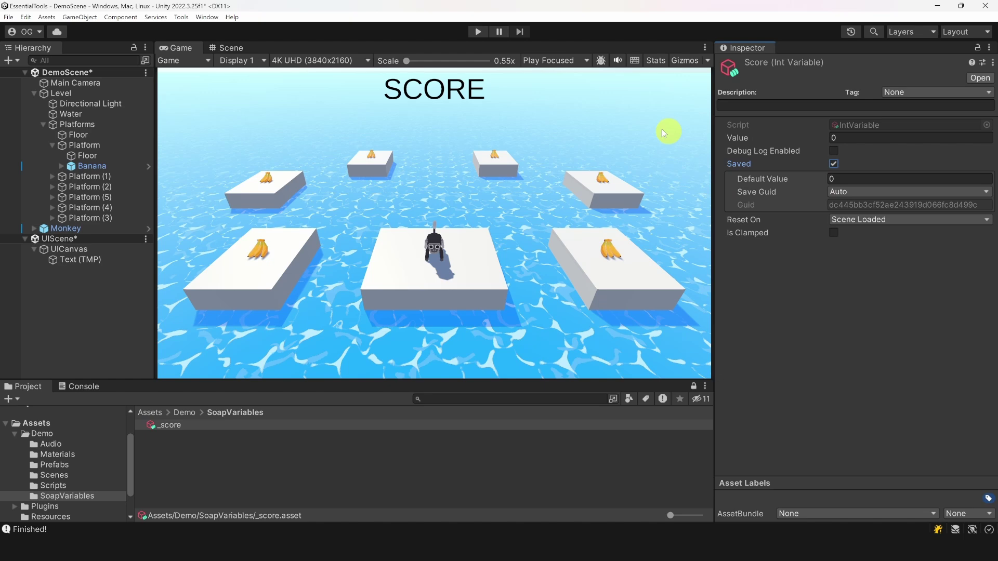
pyautogui.click(479, 31)
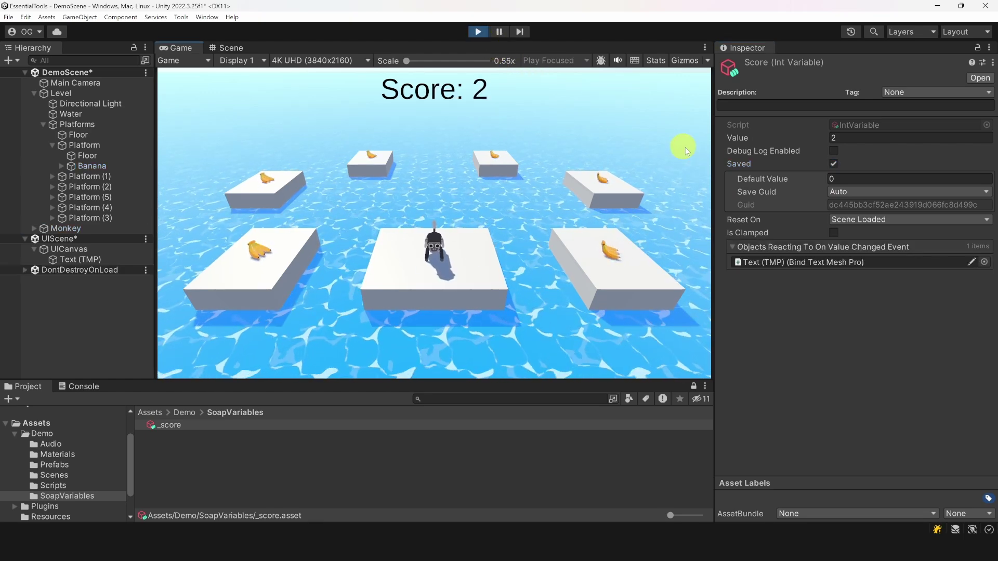
pyautogui.click(833, 151)
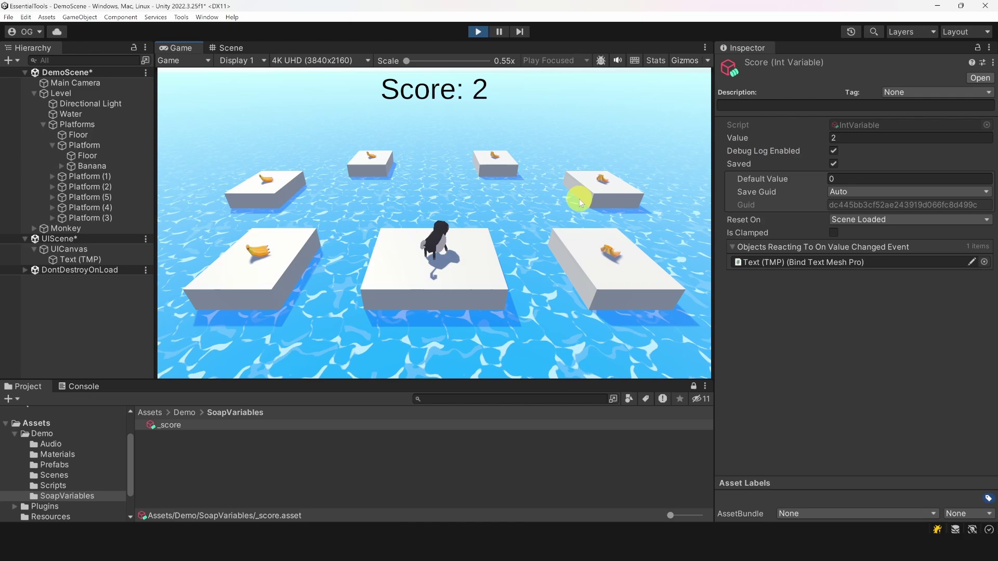
pyautogui.click(81, 386)
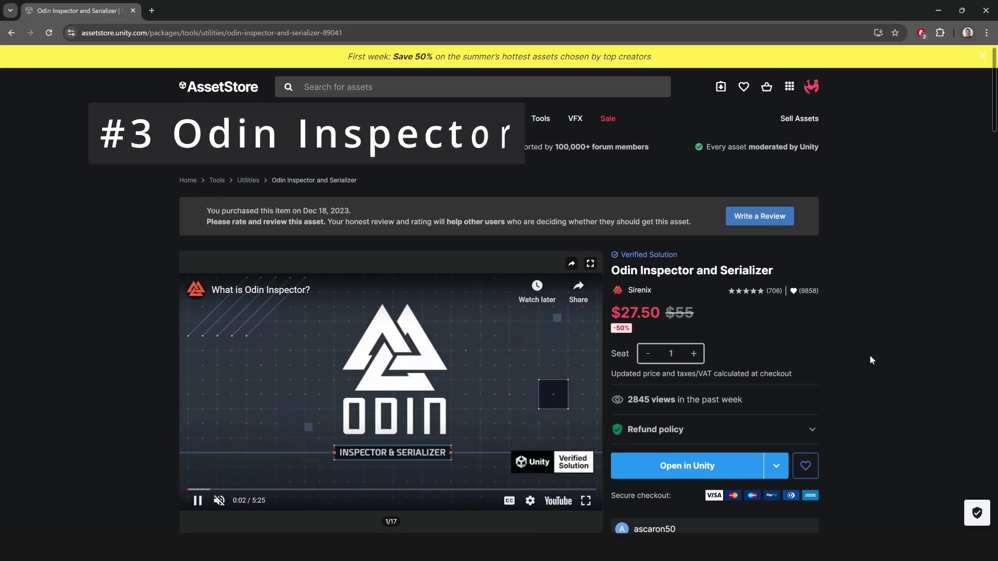
# Scroll the Odin Inspector page and view its second and third gallery images.
pyautogui.scroll(-2, 869, 355)
pyautogui.scroll(-1, 870, 356)
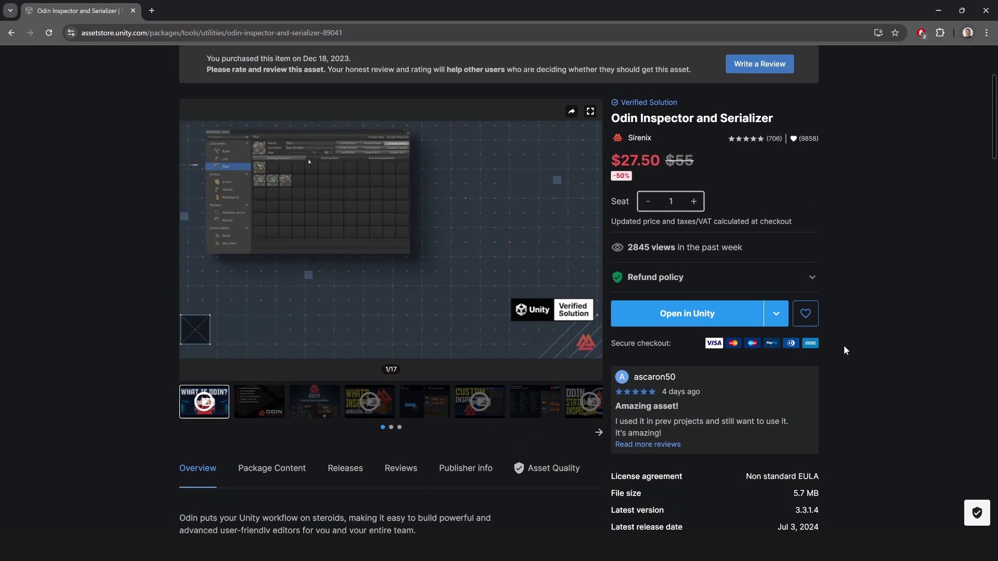
pyautogui.click(261, 402)
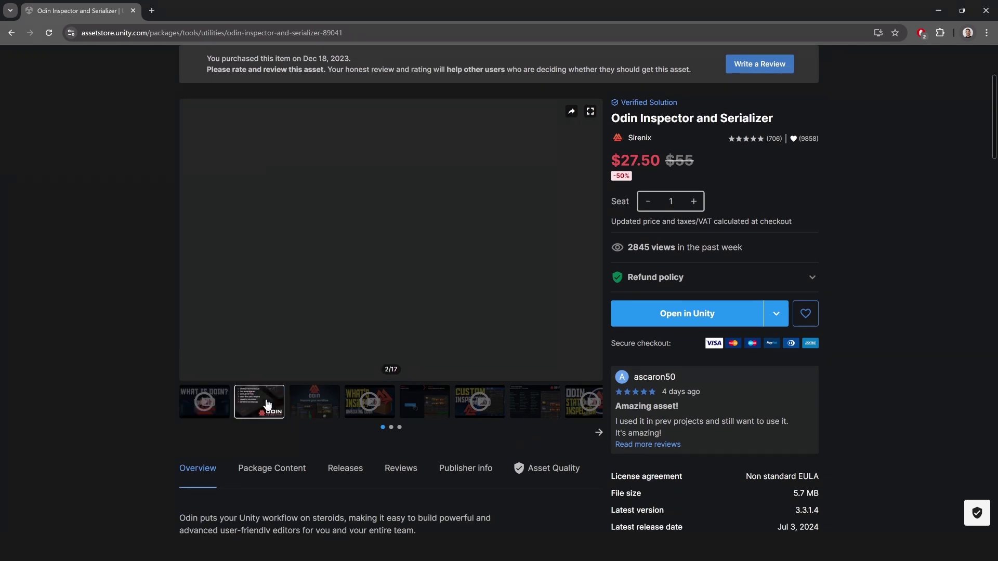
pyautogui.click(311, 402)
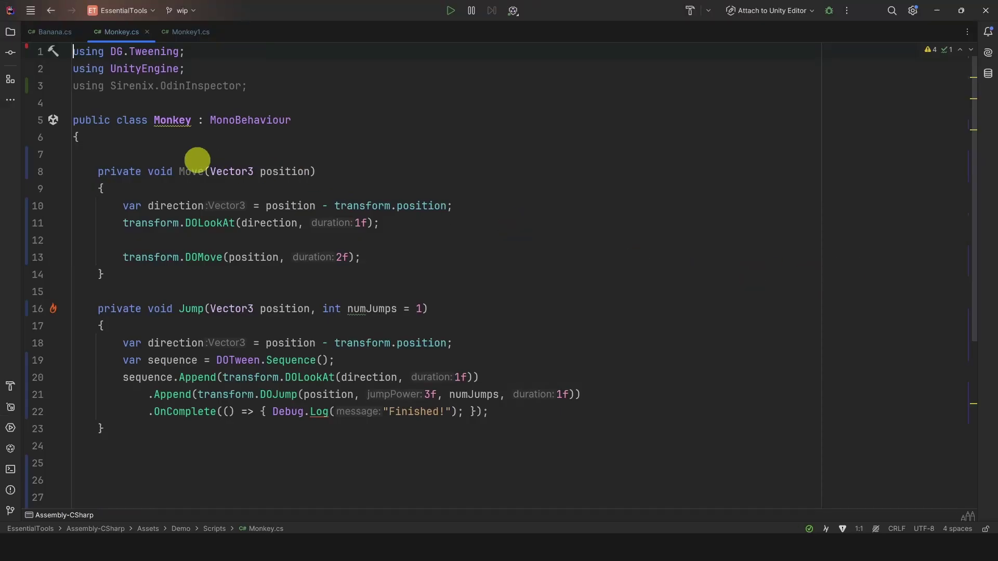
# Add the [Button] attribute above both Move and Jump in Monkey.cs.
pyautogui.write('Button')
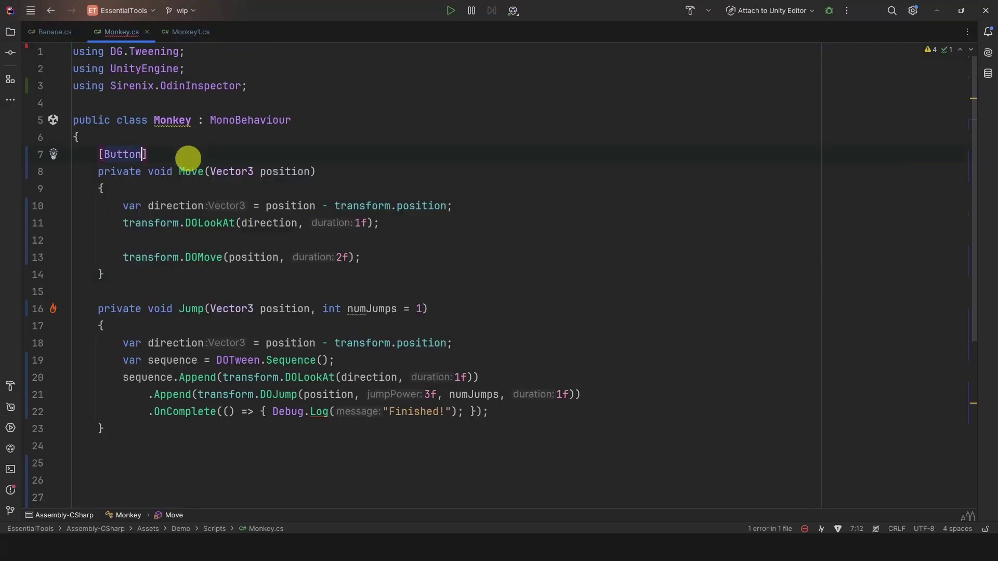
pyautogui.moveTo(181, 158); pyautogui.dragTo(91, 154)
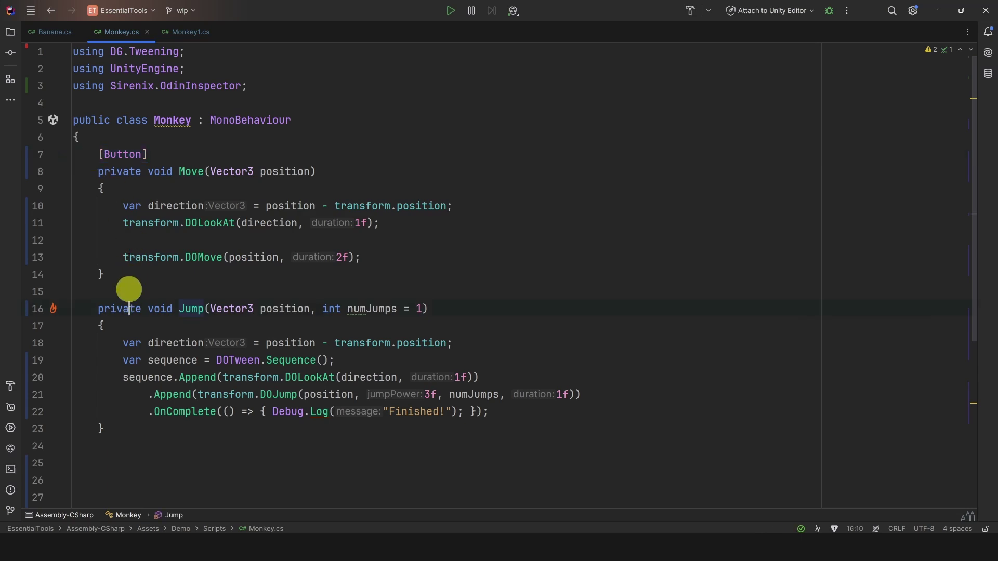
pyautogui.write('[Button]')
pyautogui.hotkey('alt', 'Tab')
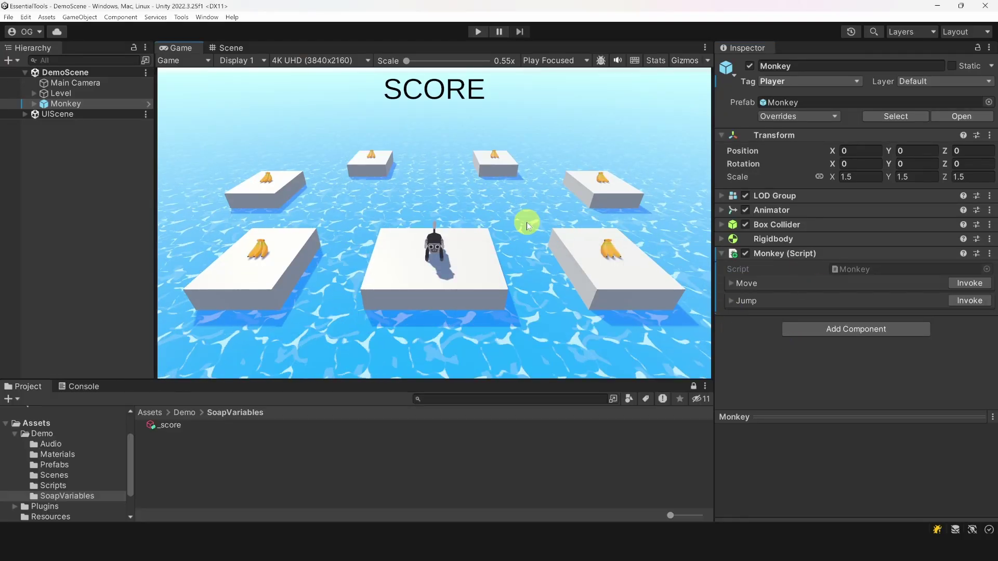
# In Play mode, invoke Move with X set to 7.
pyautogui.hotkey('ctrl', 'p')
pyautogui.click(738, 250)
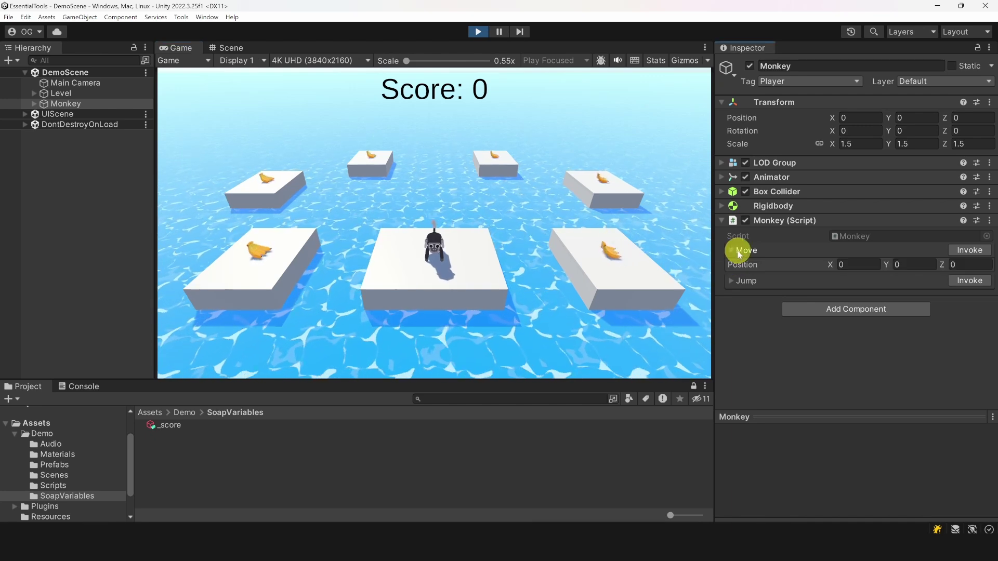
pyautogui.click(841, 264)
pyautogui.write('7')
pyautogui.click(969, 250)
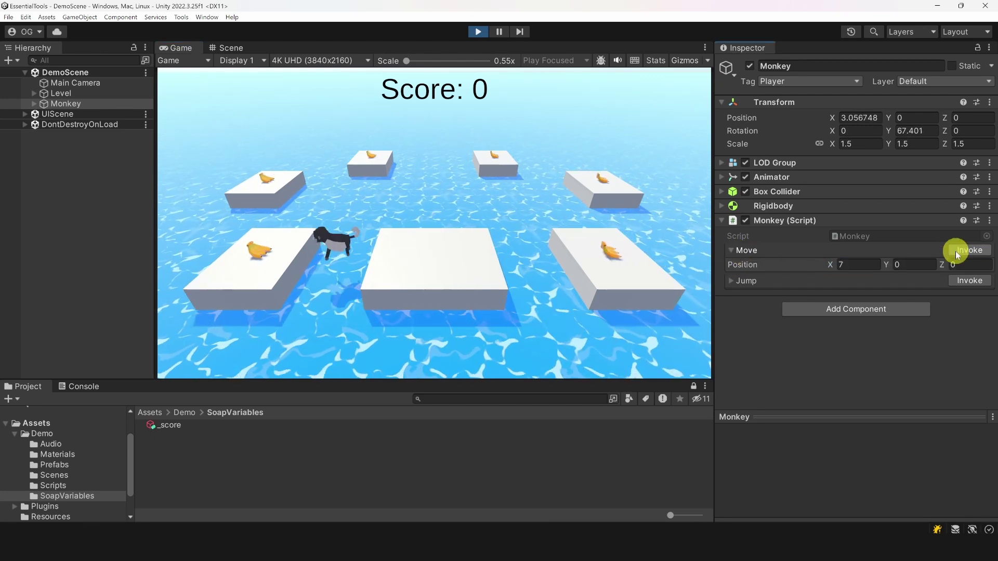
# Stop the game and explore the Inline Editor examples, including the inline capsule mesh preview.
pyautogui.hotkey('ctrl', 'p')
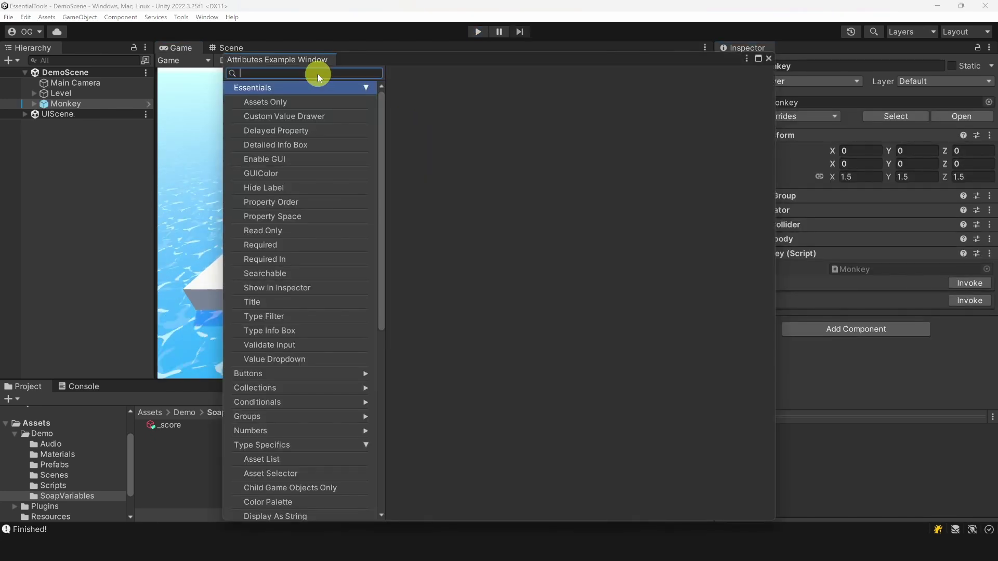
pyautogui.write('inlin ed')
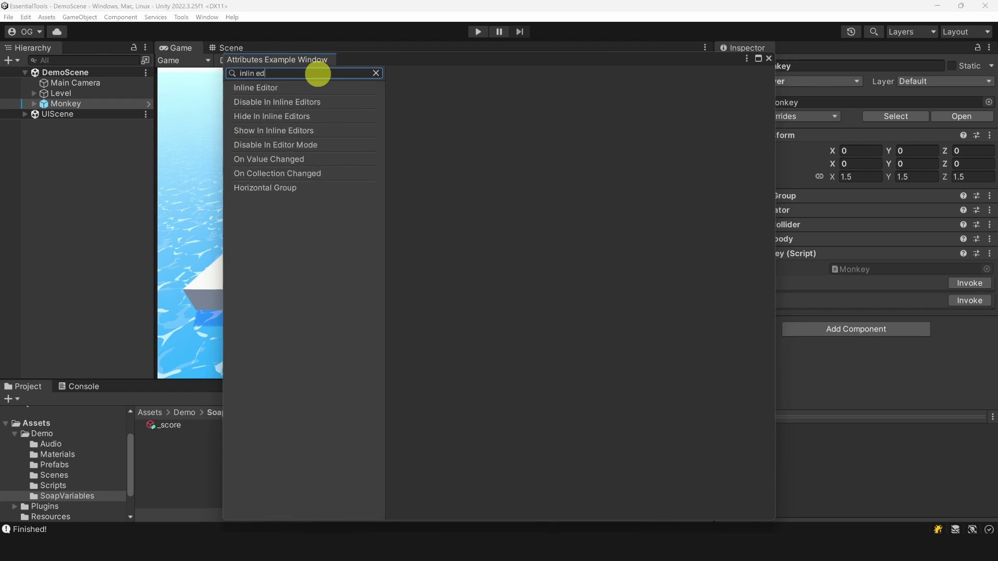
pyautogui.click(303, 88)
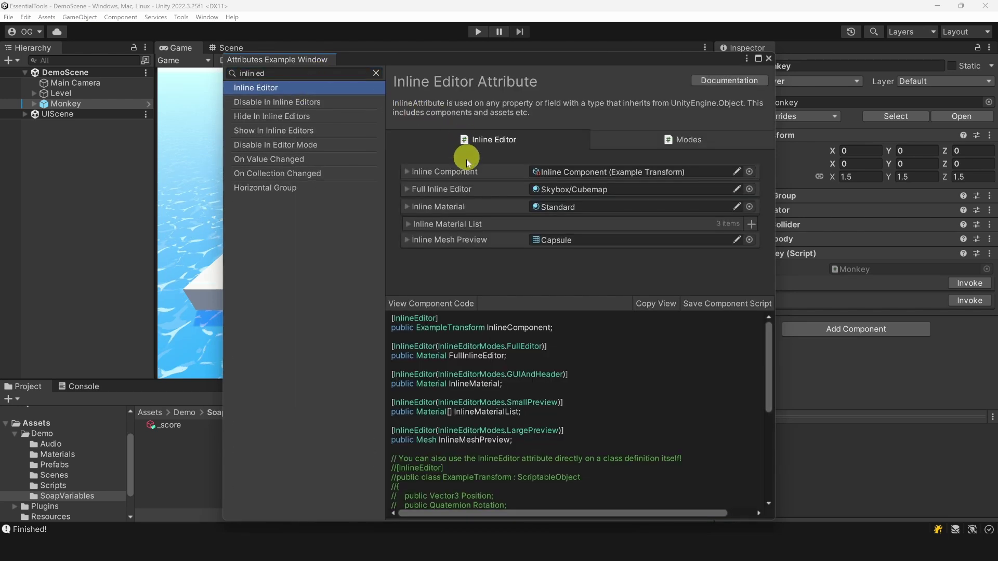
pyautogui.click(473, 175)
pyautogui.click(471, 171)
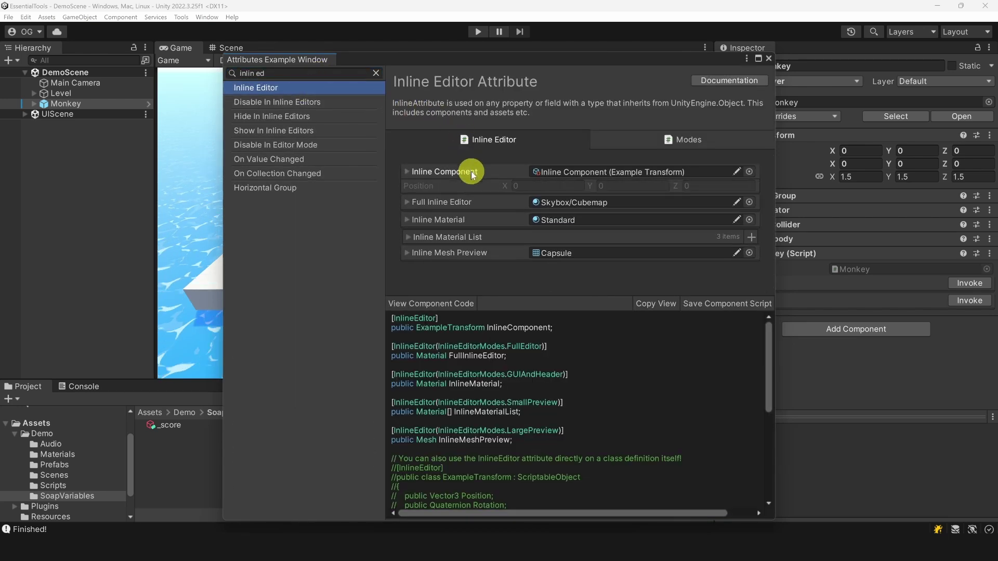
pyautogui.click(468, 171)
pyautogui.click(467, 170)
pyautogui.click(465, 240)
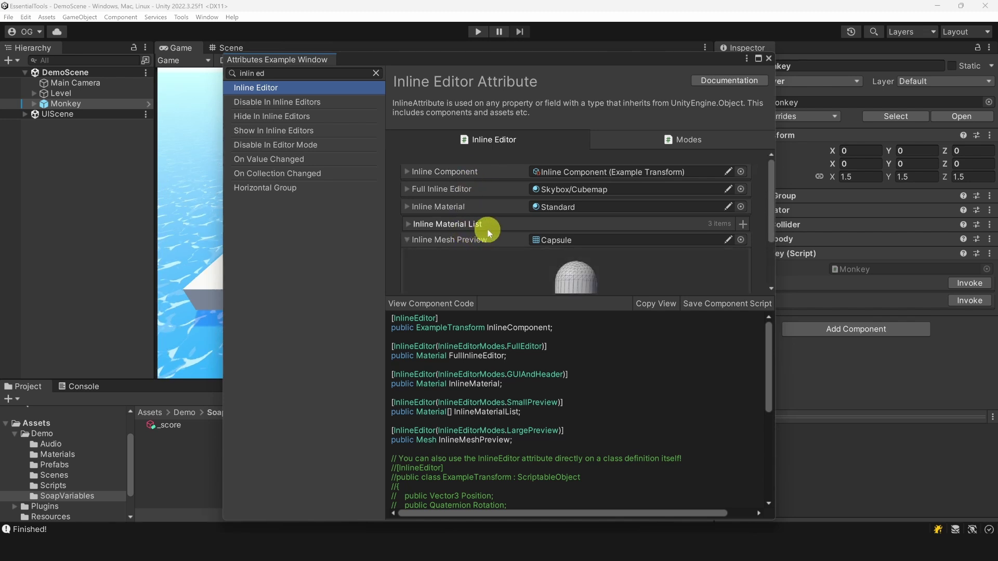
pyautogui.moveTo(541, 297); pyautogui.dragTo(549, 346)
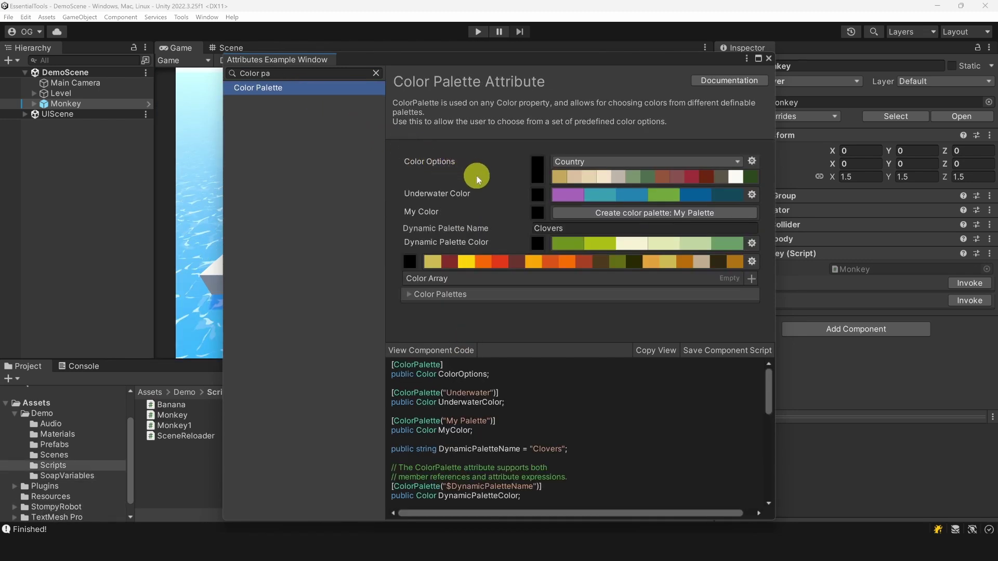
# Browse the Color Palettes example, close the examples window, and select the PlayerScores asset.
pyautogui.click(440, 294)
pyautogui.scroll(-1, 441, 295)
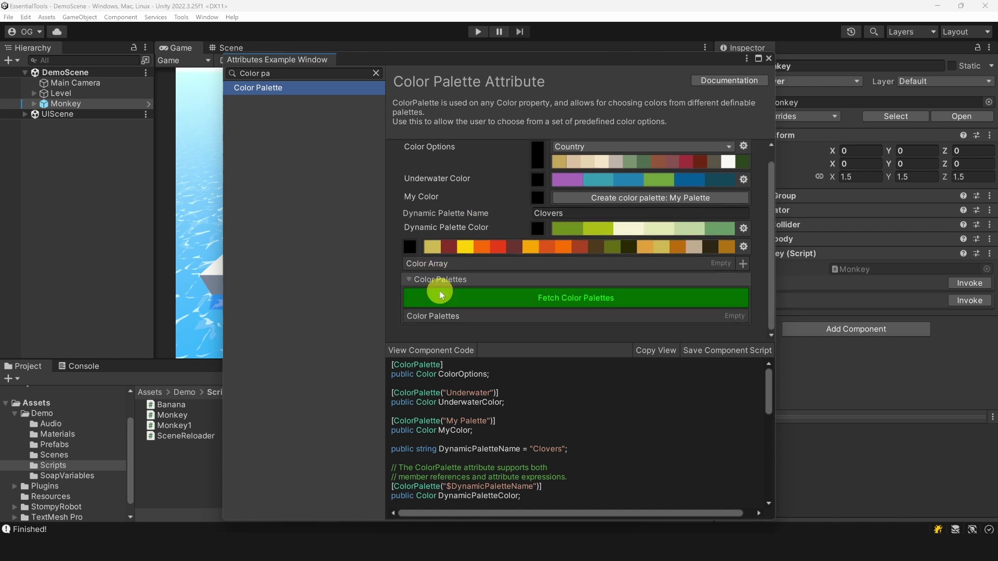
pyautogui.click(440, 281)
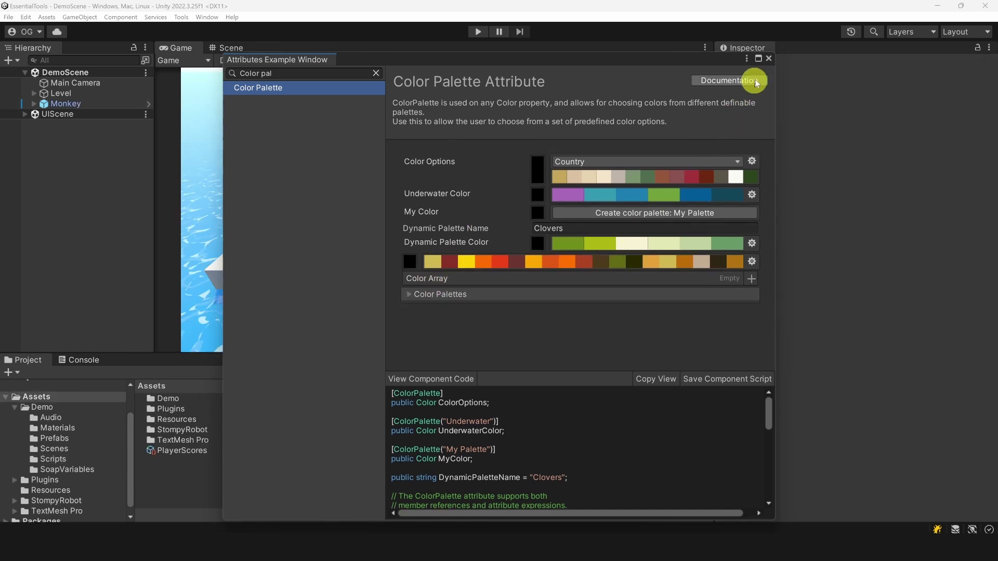
pyautogui.click(769, 58)
pyautogui.click(172, 451)
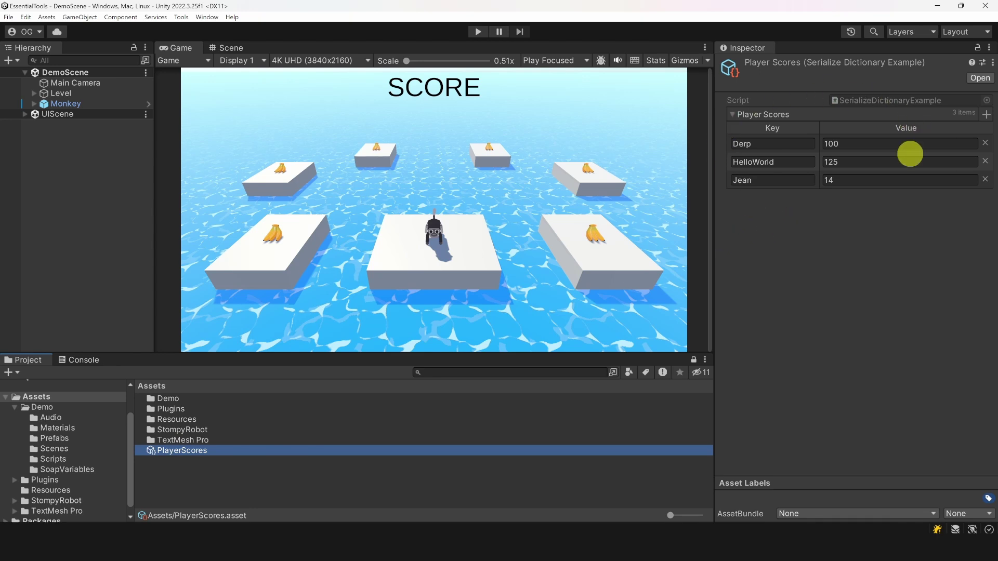
# Add a Player Scores entry with key Test and value 1000.
pyautogui.click(985, 115)
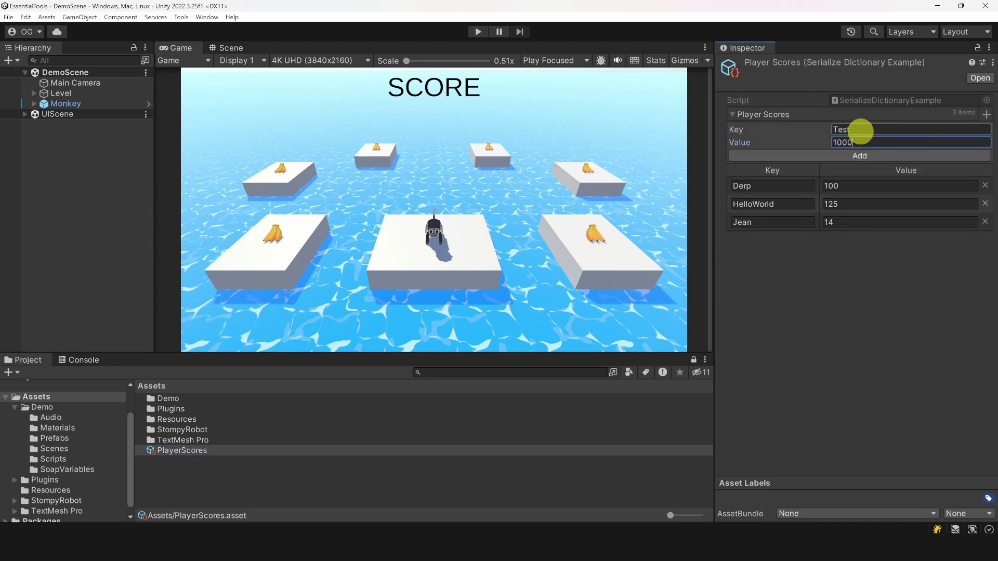
pyautogui.click(858, 157)
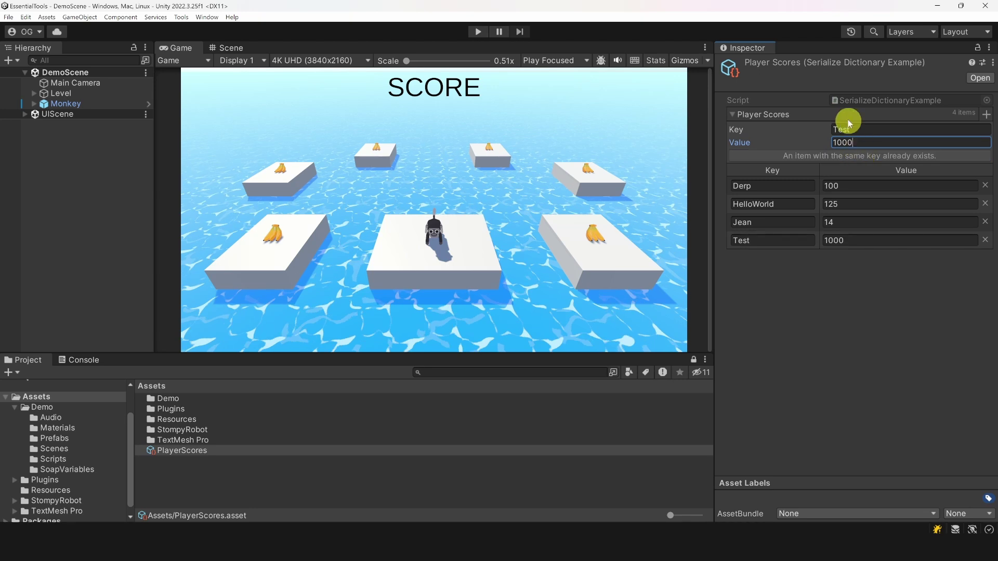
pyautogui.click(803, 268)
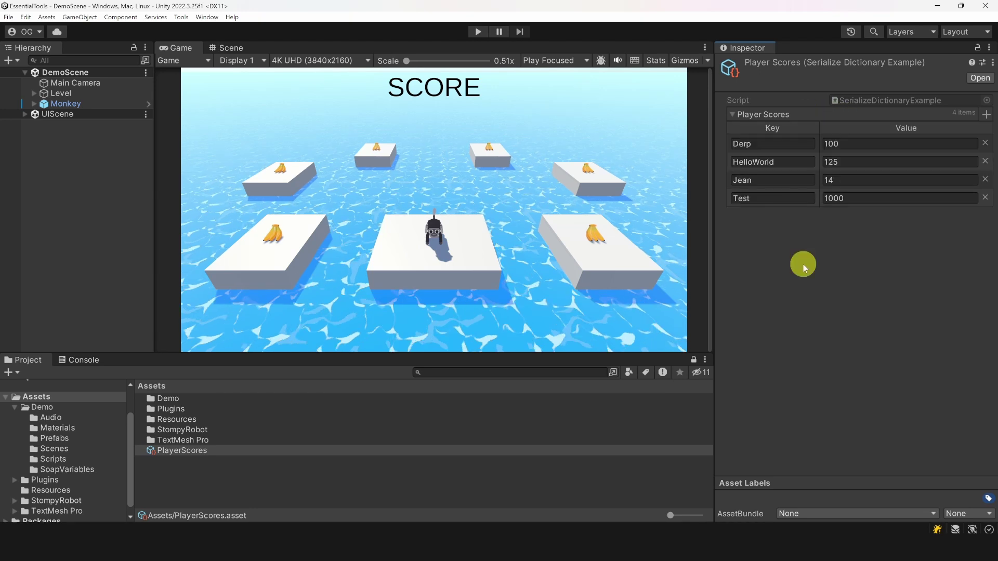
# Open Odin's Attribute Overview from Tools > Odin > Inspector.
pyautogui.click(182, 17)
pyautogui.moveTo(191, 30)
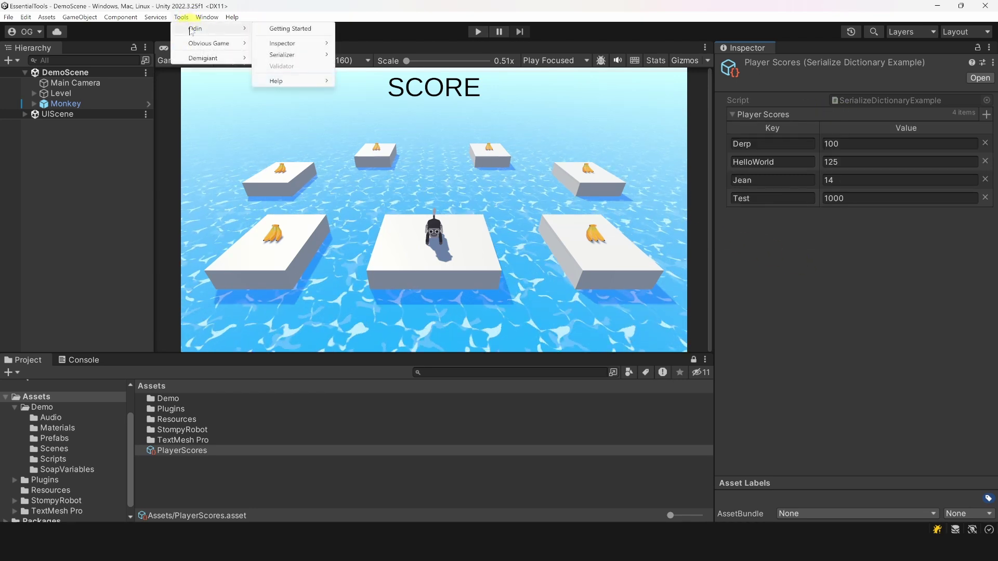
pyautogui.moveTo(301, 45)
pyautogui.click(368, 44)
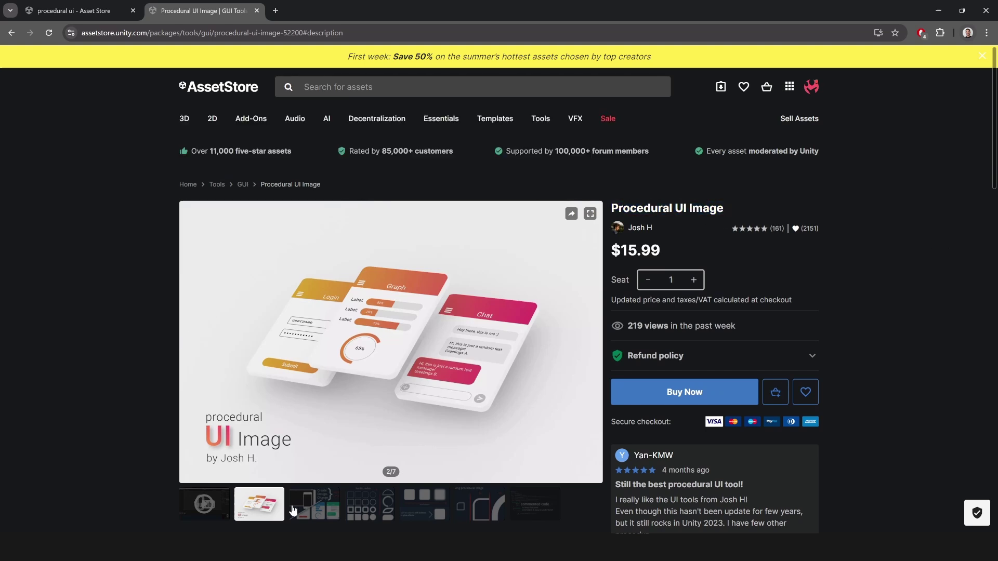
# View the third through sixth Procedural UI Image gallery pictures.
pyautogui.click(309, 510)
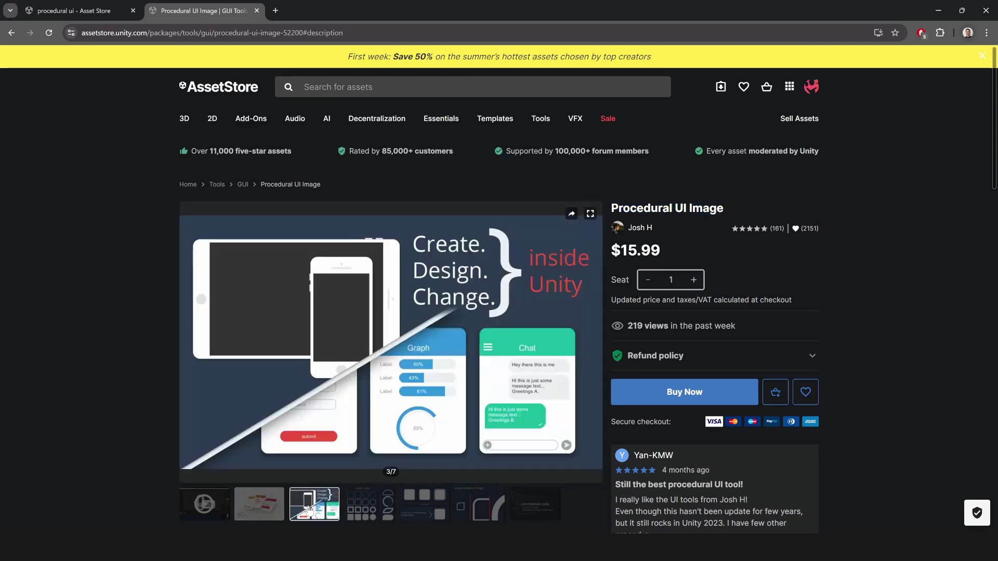
pyautogui.click(367, 507)
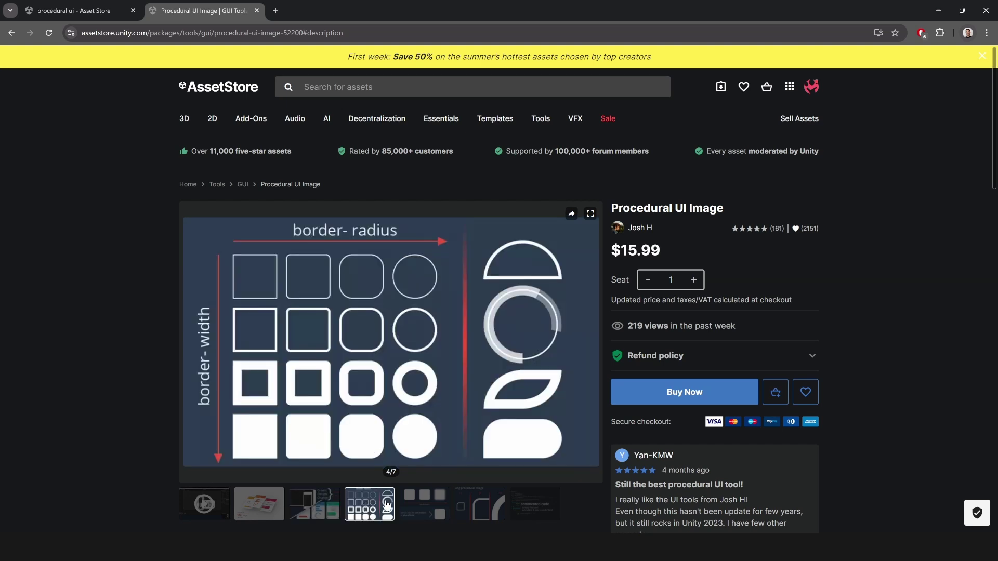
pyautogui.click(440, 505)
pyautogui.click(481, 507)
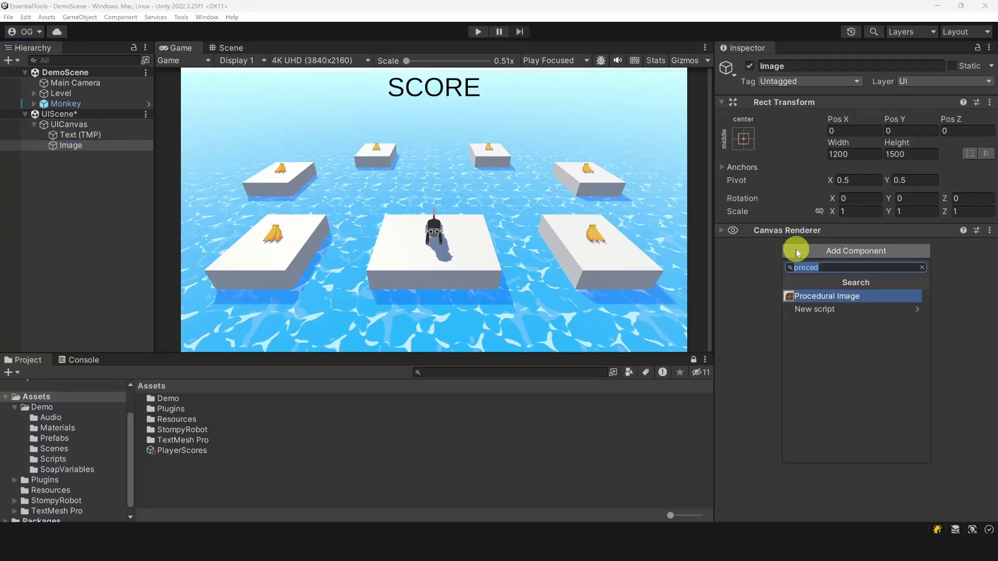
# Add a Procedural Image to the UI image with Uniform modifier and corner radius 98.5.
pyautogui.press('Return')
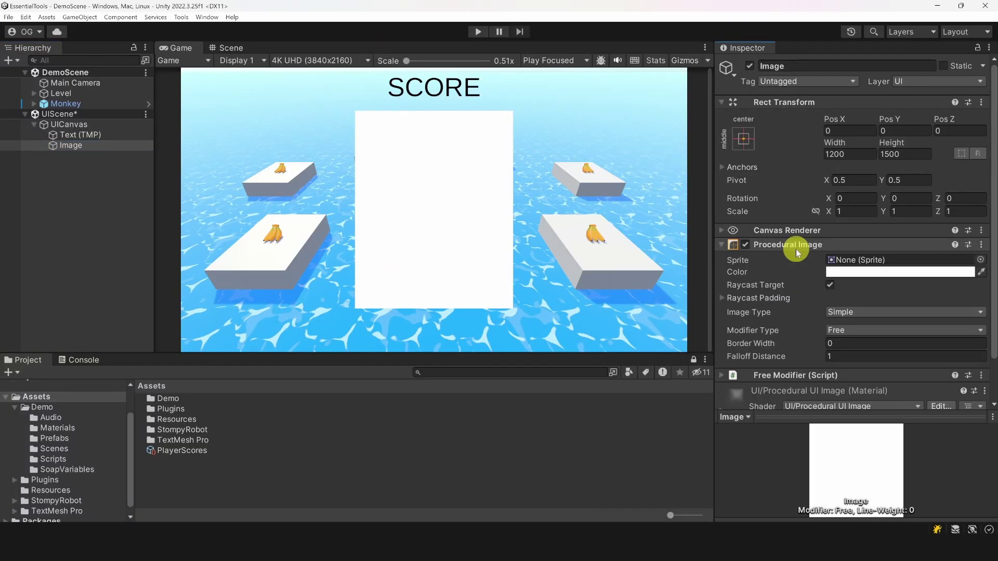
pyautogui.click(840, 330)
pyautogui.click(850, 354)
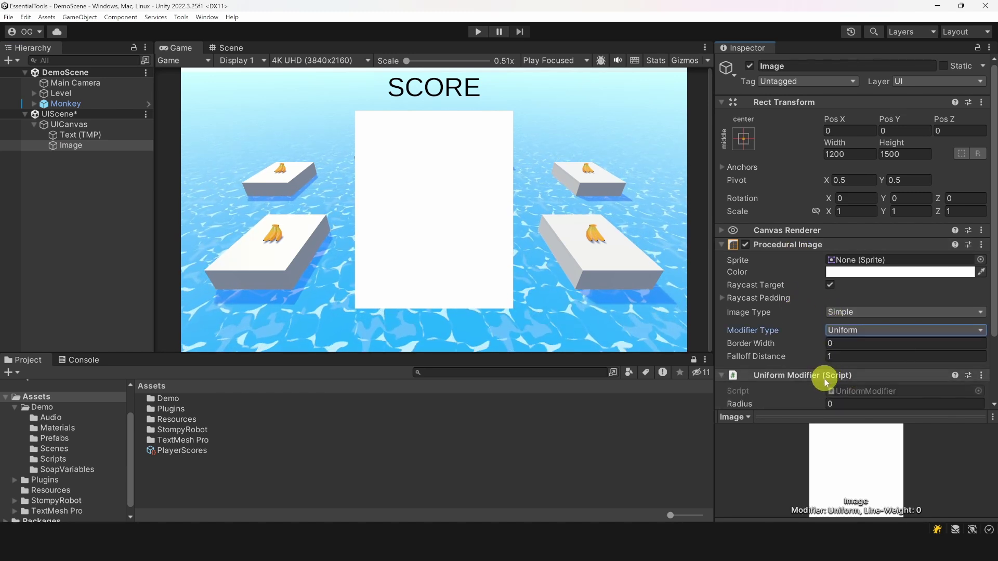
pyautogui.moveTo(831, 403); pyautogui.dragTo(525, 250)
# Duplicate the rounded Image as Image (1) and colour the copy black.
pyautogui.click(78, 137)
pyautogui.click(77, 146)
pyautogui.hotkey('ctrl', 'd')
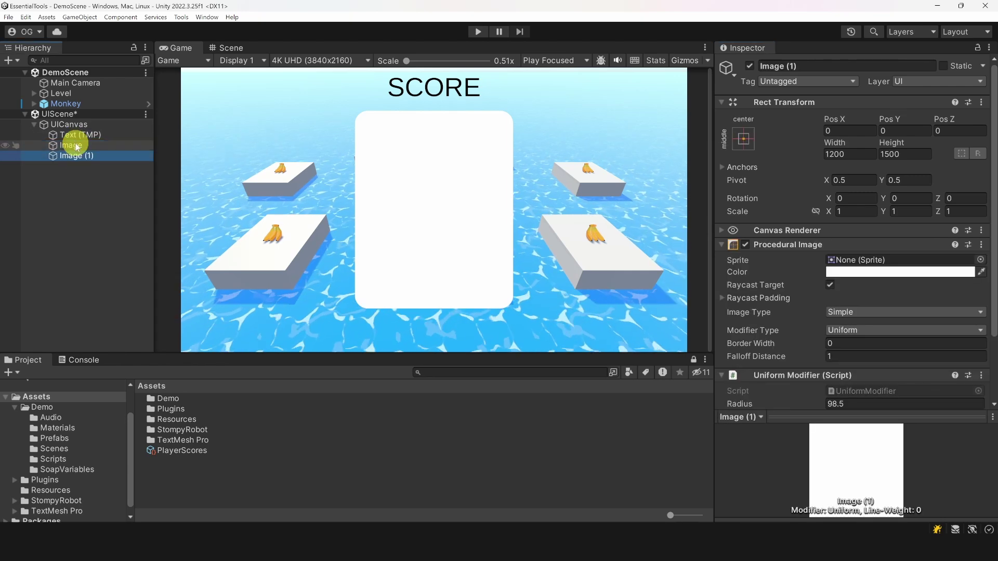
pyautogui.click(852, 272)
pyautogui.moveTo(915, 311); pyautogui.dragTo(458, 314)
pyautogui.press('Return')
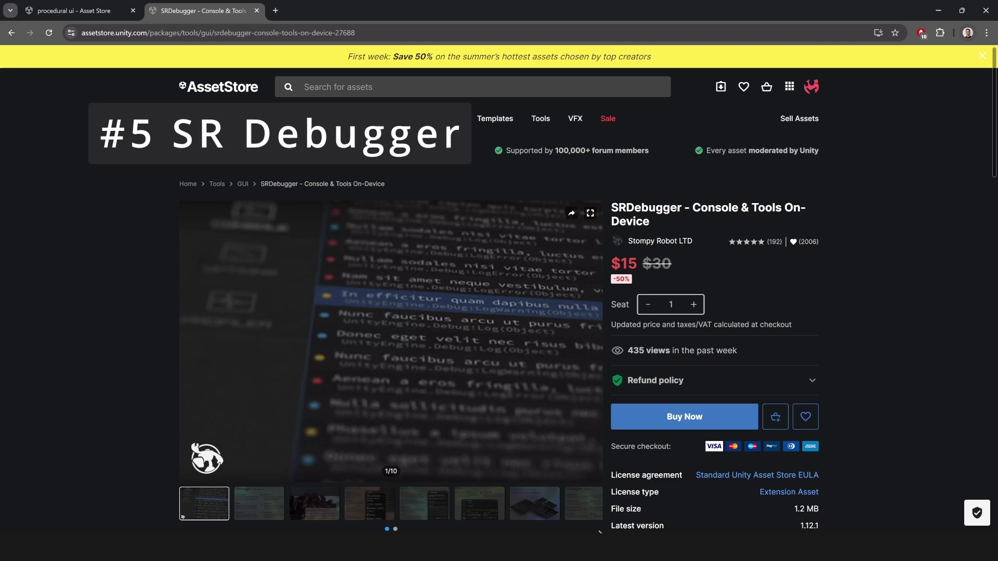
# View the second through fourth SRDebugger gallery images.
pyautogui.click(280, 510)
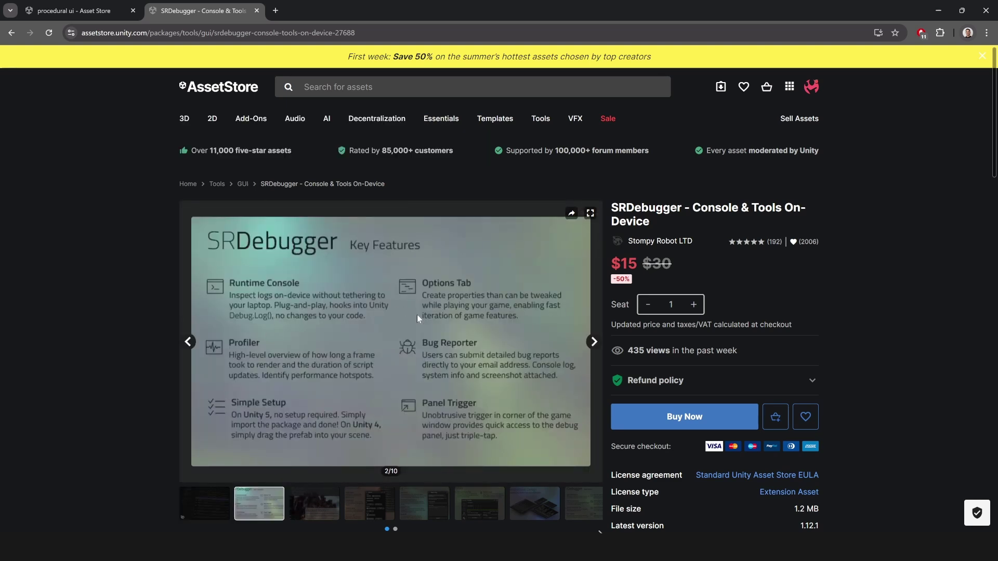
pyautogui.click(333, 508)
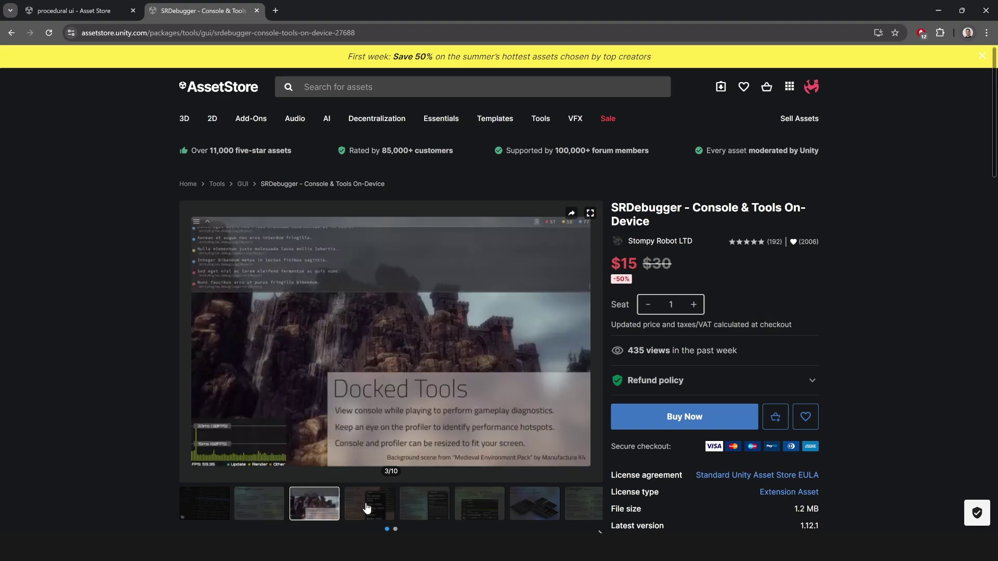
pyautogui.click(366, 508)
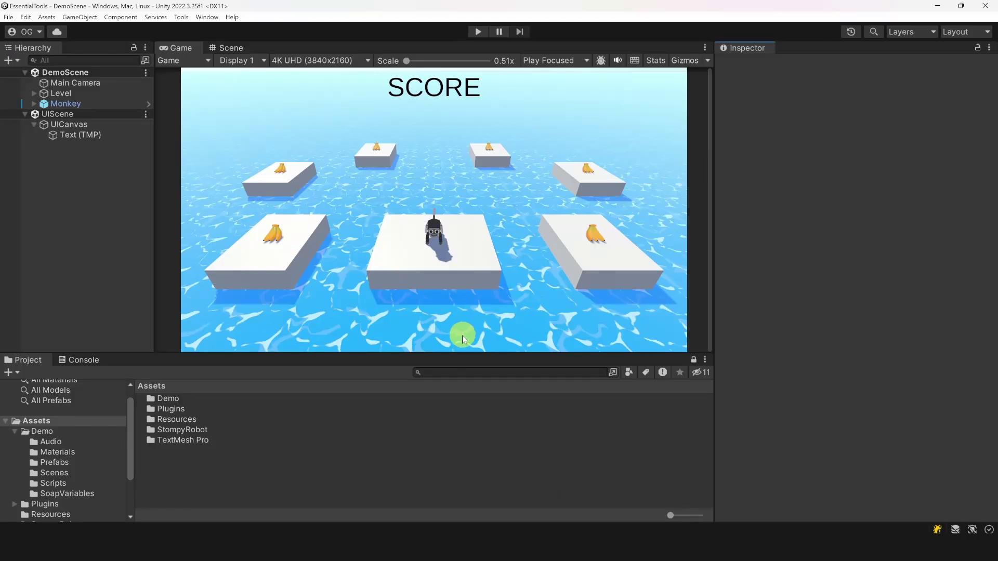
# Search the project for 'cheats' and open SROptions.Cheats in Rider.
pyautogui.click(456, 368)
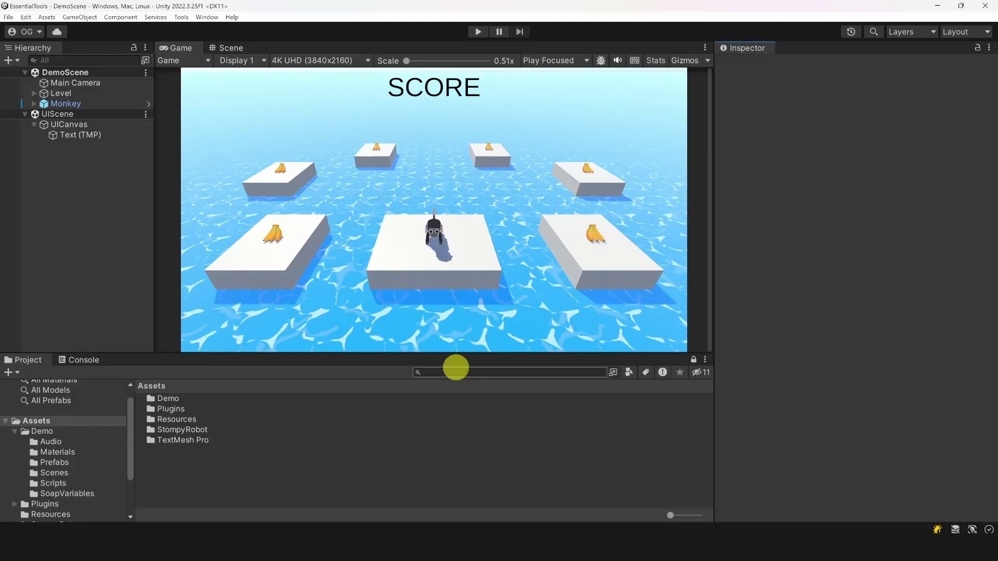
pyautogui.write('cheats')
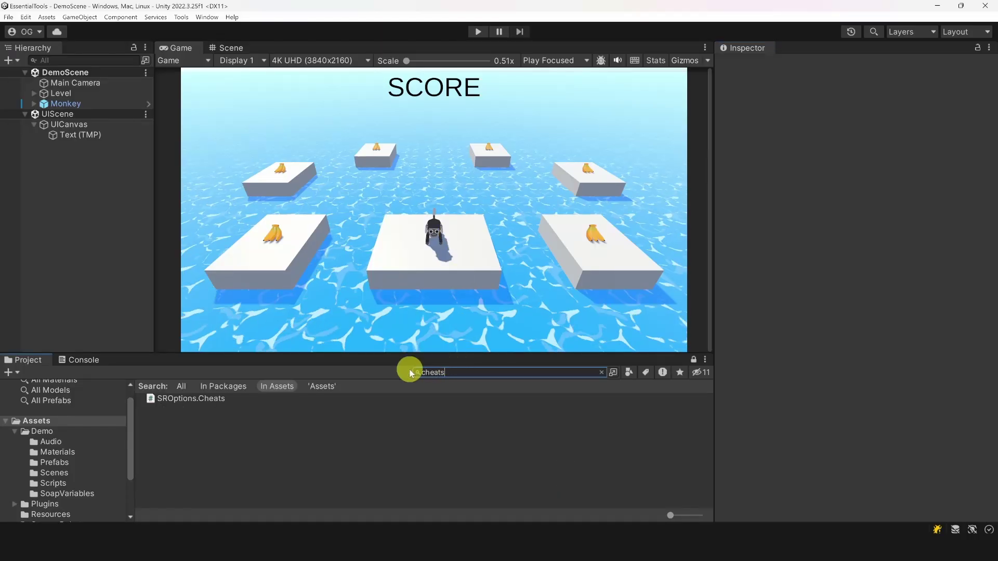
pyautogui.doubleClick(216, 403)
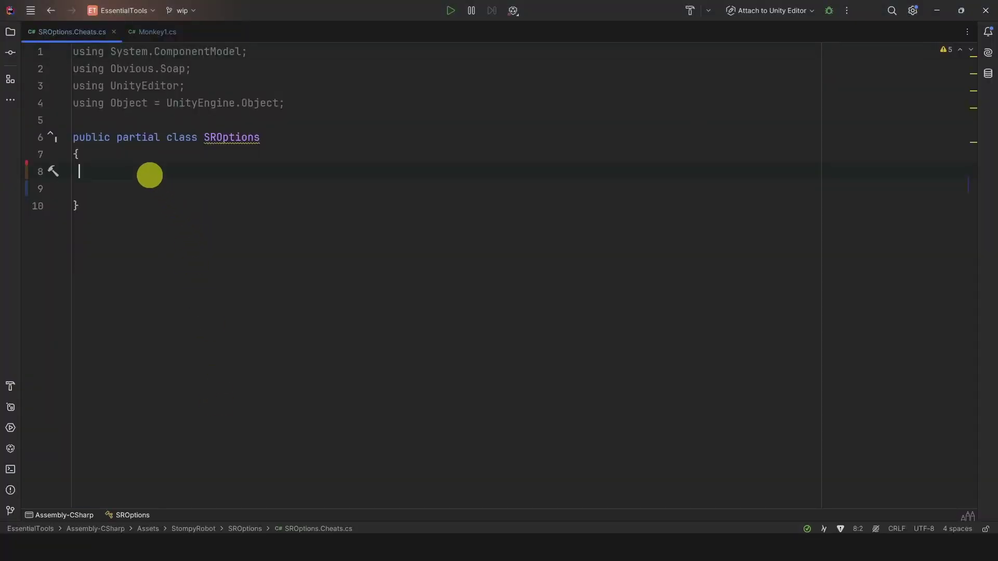
# Paste the Debug-category IncreaseScore and DestroyAllBananas methods into the SROptions class.
pyautogui.write('[Category("Debug")]     public void IncreaseScore()     {         var score = AssetDatabase.LoadAssetAtPath<IntVariable>("Assets/Demo/SoapVariables/_score.asset");         score.Add(1);     }      [Category("Debug")]     public void DestroyAllBananas()     {         var targets = Object.FindObjectsOfType<Banana>();         for (int i = targets.Length - 1; i >= 0; i--)         {             targets[i].Destroy();         }     }')
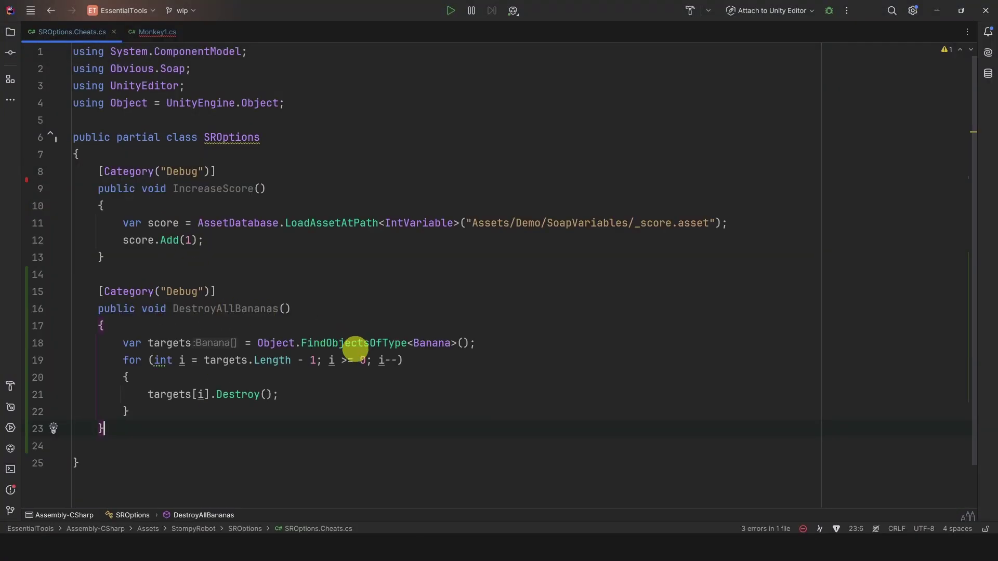
pyautogui.click(361, 392)
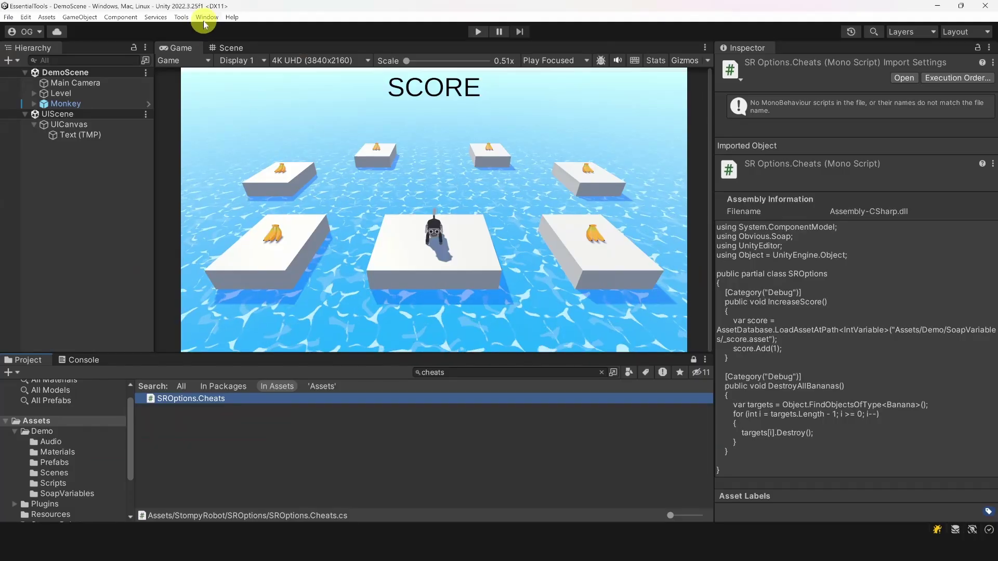
# Open the SRDebugger SROptions Window and dock it under the Inspector.
pyautogui.click(207, 17)
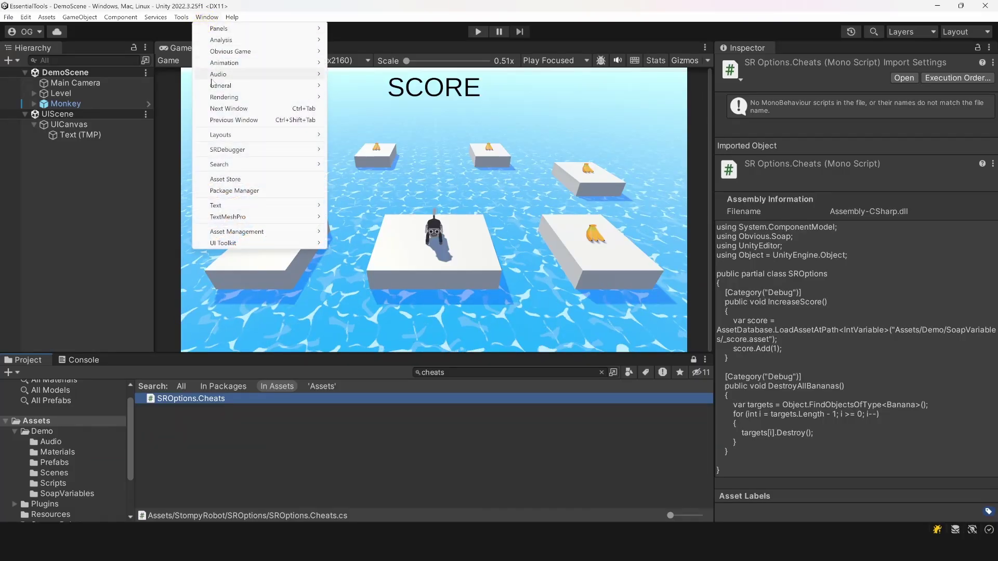
pyautogui.moveTo(302, 151)
pyautogui.click(359, 162)
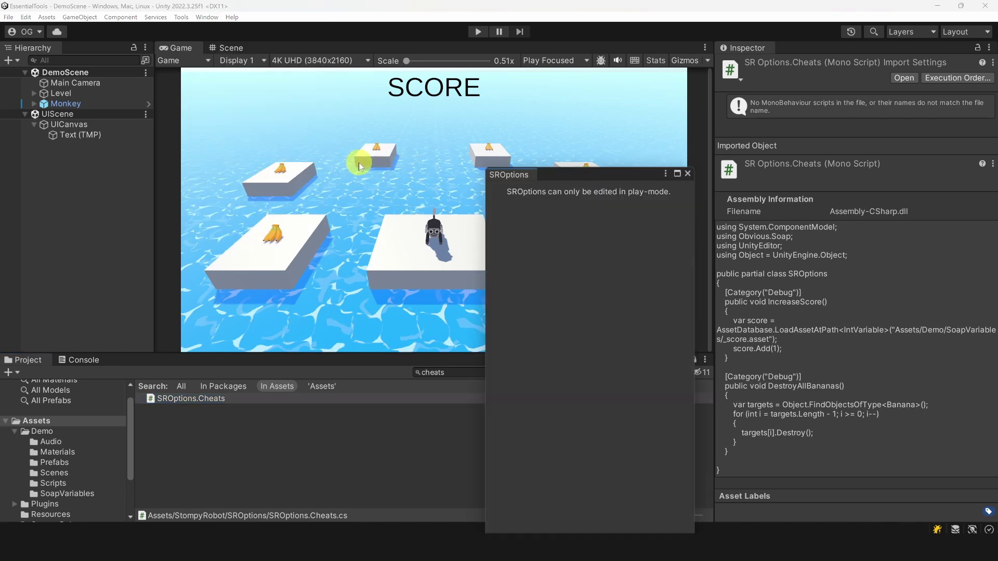
pyautogui.moveTo(504, 177); pyautogui.dragTo(848, 446)
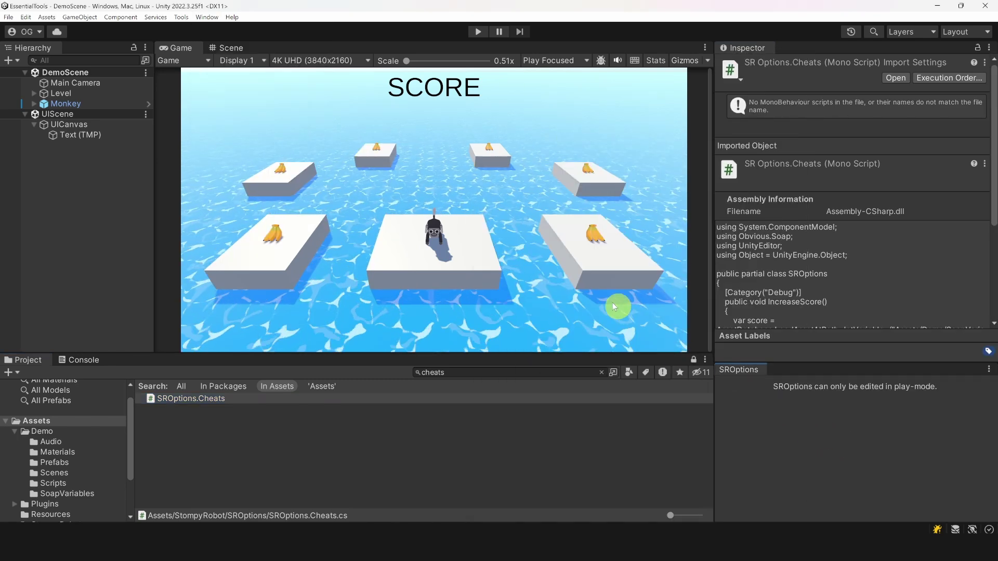
# Enter play mode, restarting it once, so DemoScene runs at Score: 0.
pyautogui.hotkey('ctrl', 'p')
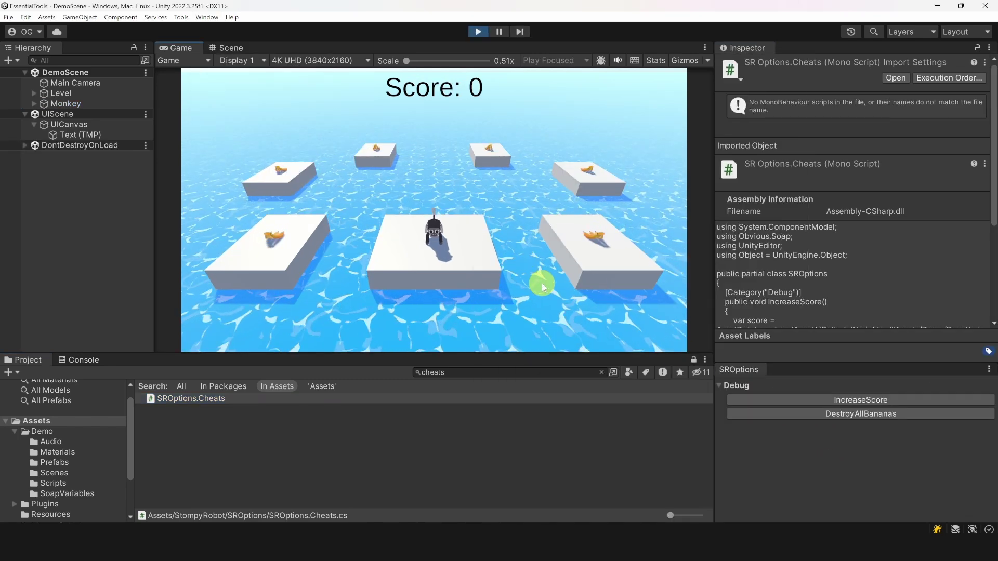
pyautogui.click(772, 401)
pyautogui.click(849, 414)
pyautogui.hotkey('ctrl', 'p')
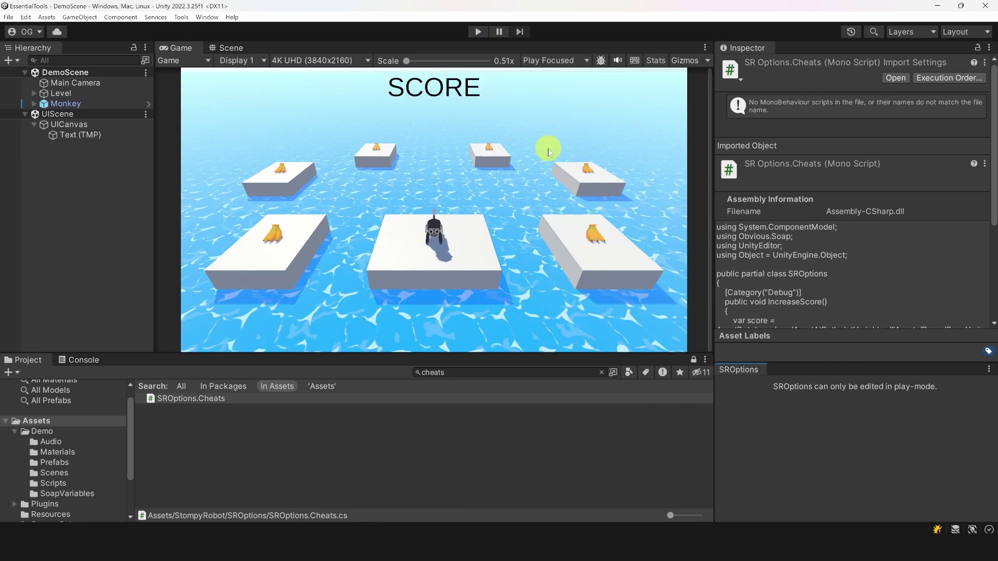
pyautogui.hotkey('ctrl', 'p')
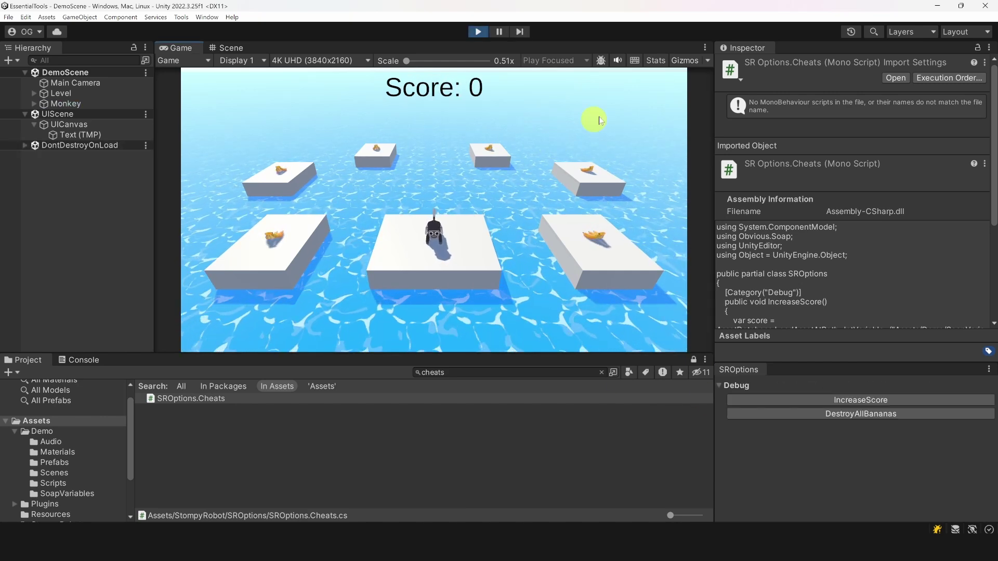
# In the SRDebugger overlay, view Console, run IncreaseScore and DestroyAllBananas, then view Profiler.
pyautogui.click(684, 72)
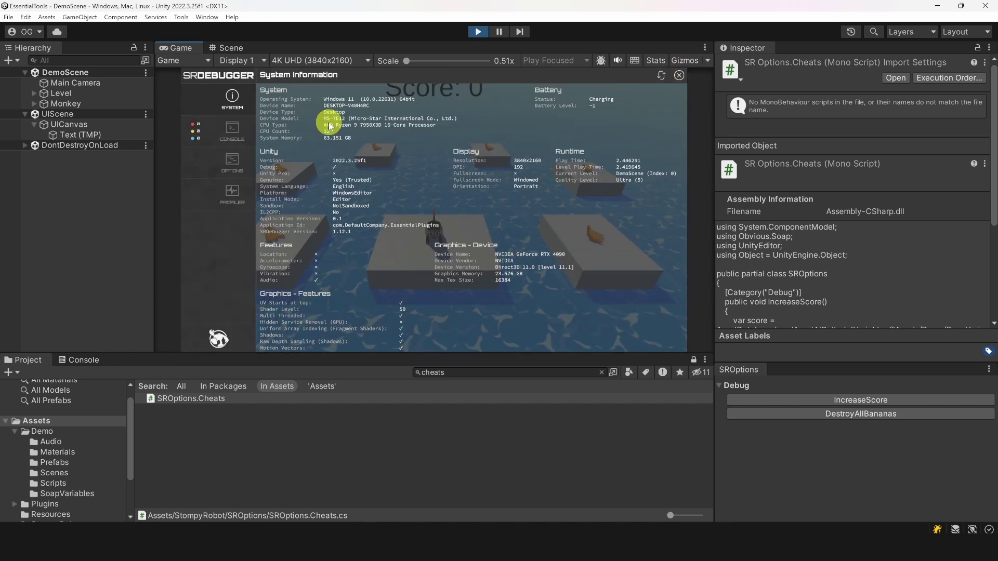
pyautogui.click(207, 136)
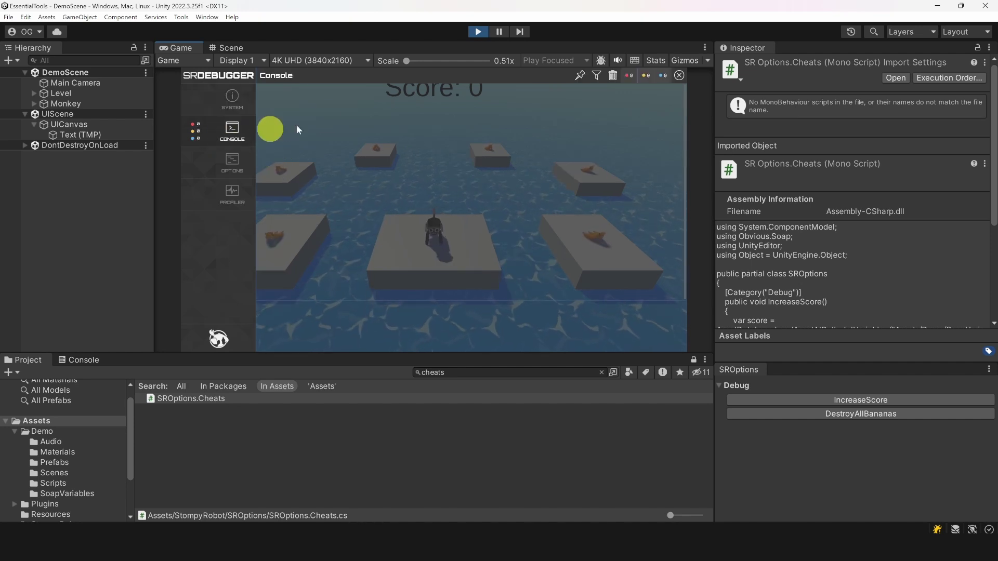
pyautogui.click(234, 163)
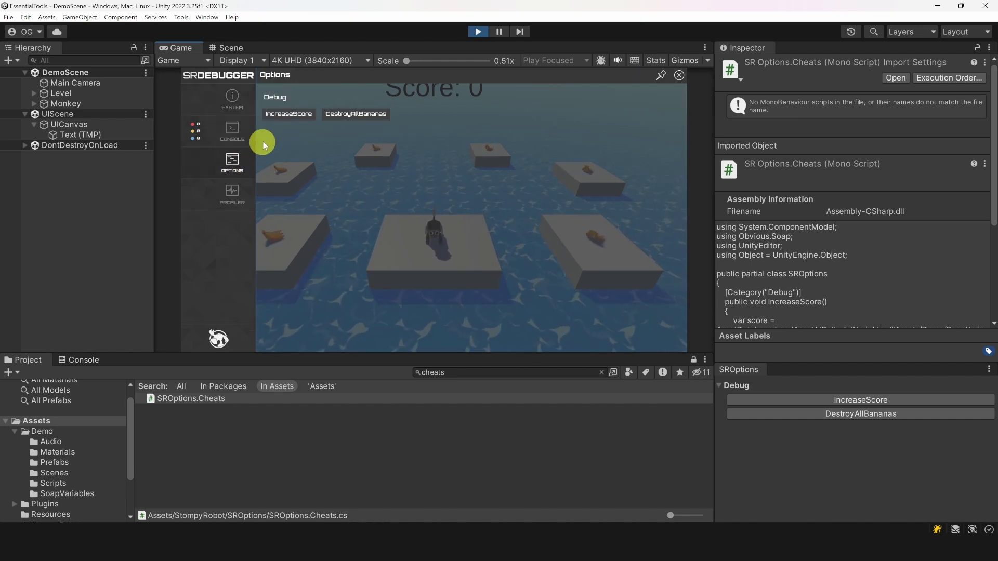
pyautogui.click(294, 119)
pyautogui.click(362, 113)
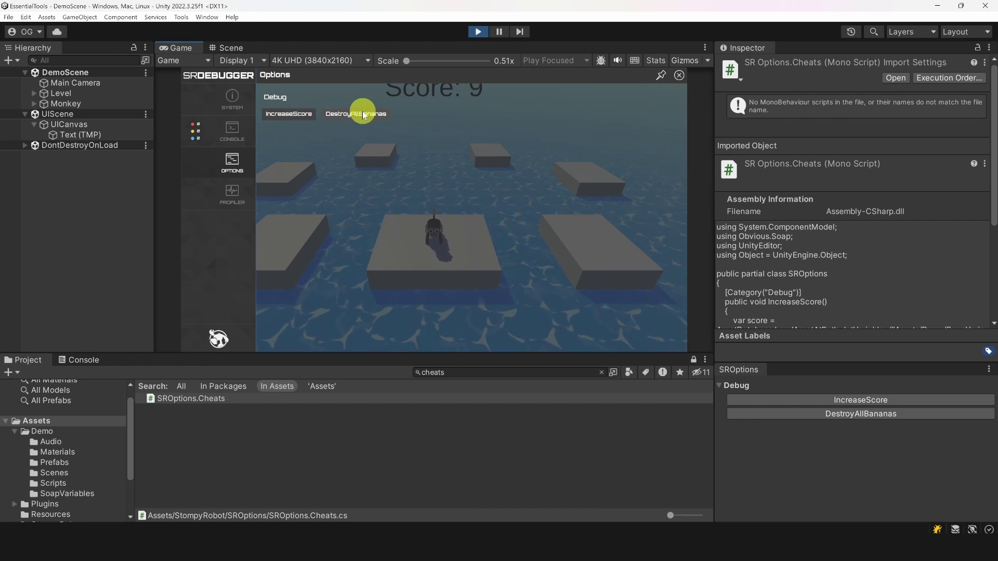
pyautogui.click(232, 193)
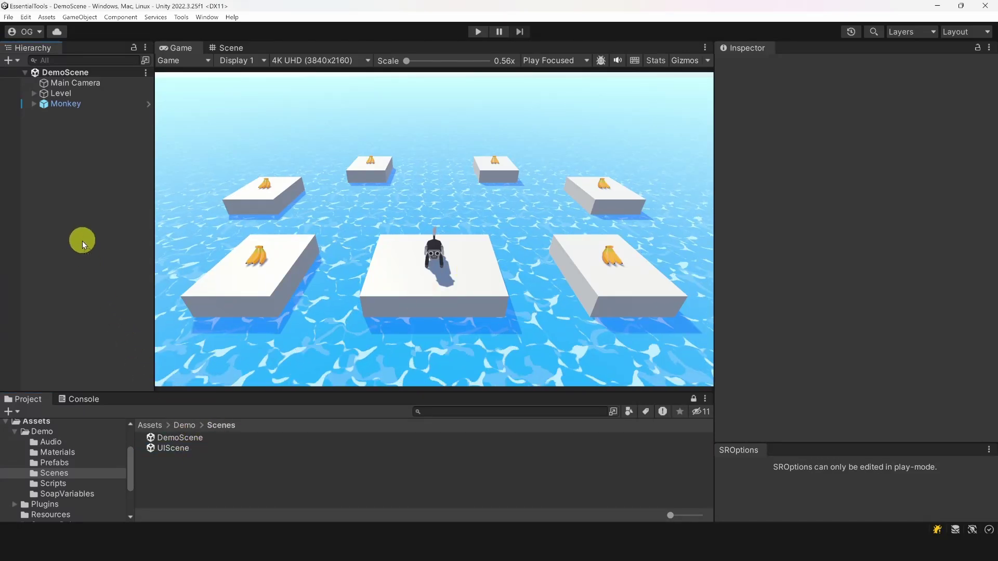
# Add UIScene to the Hierarchy and inspect LevelCompletedPanel's _score vs _maxScore comparison bindings.
pyautogui.moveTo(82, 241); pyautogui.dragTo(82, 242)
pyautogui.click(89, 125)
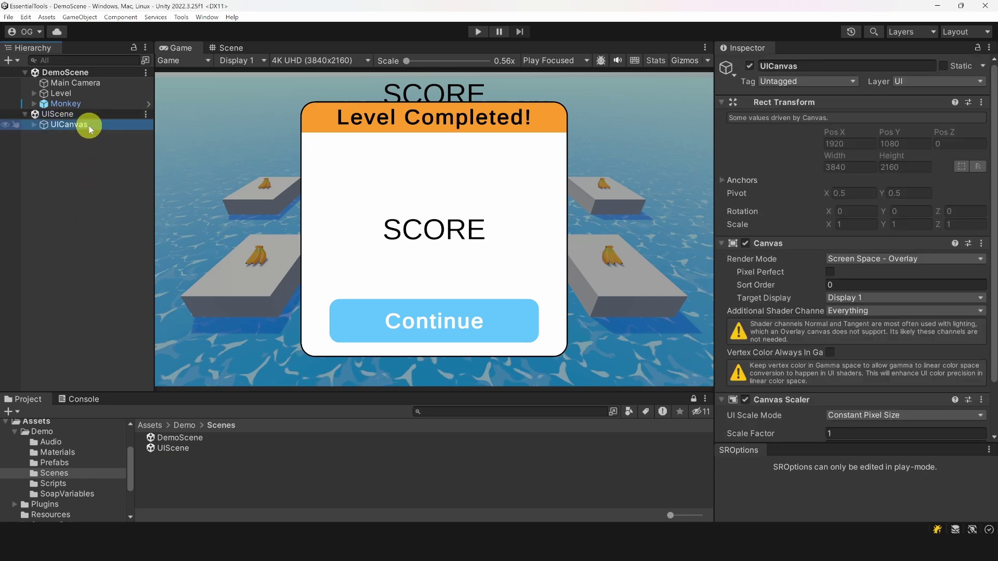
pyautogui.press('Right')
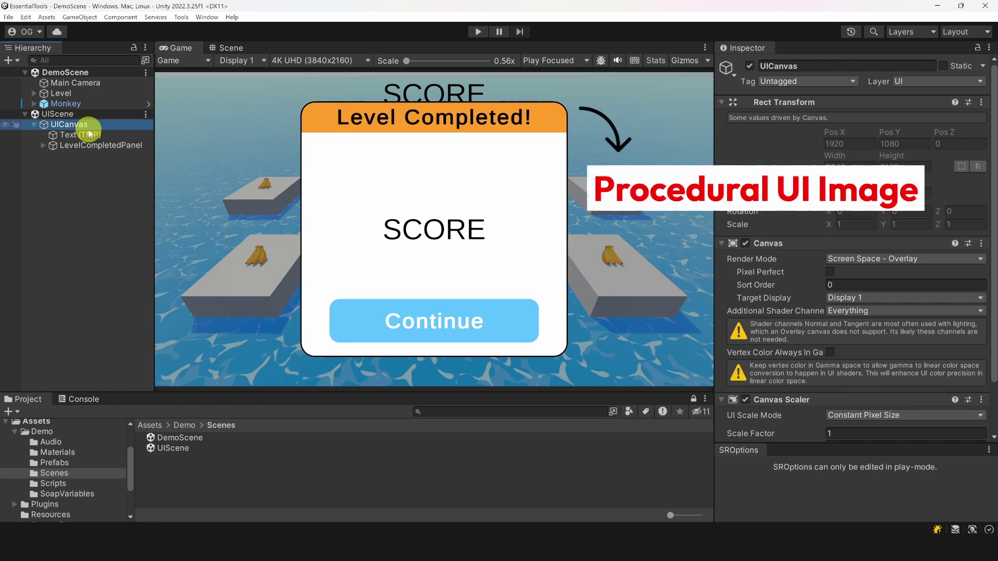
pyautogui.click(92, 146)
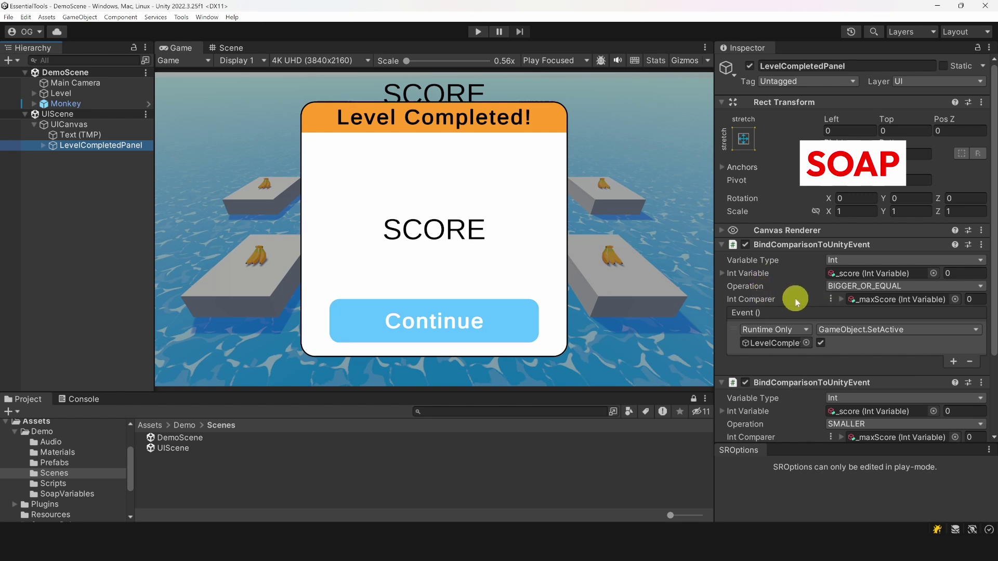
pyautogui.scroll(-1, 795, 298)
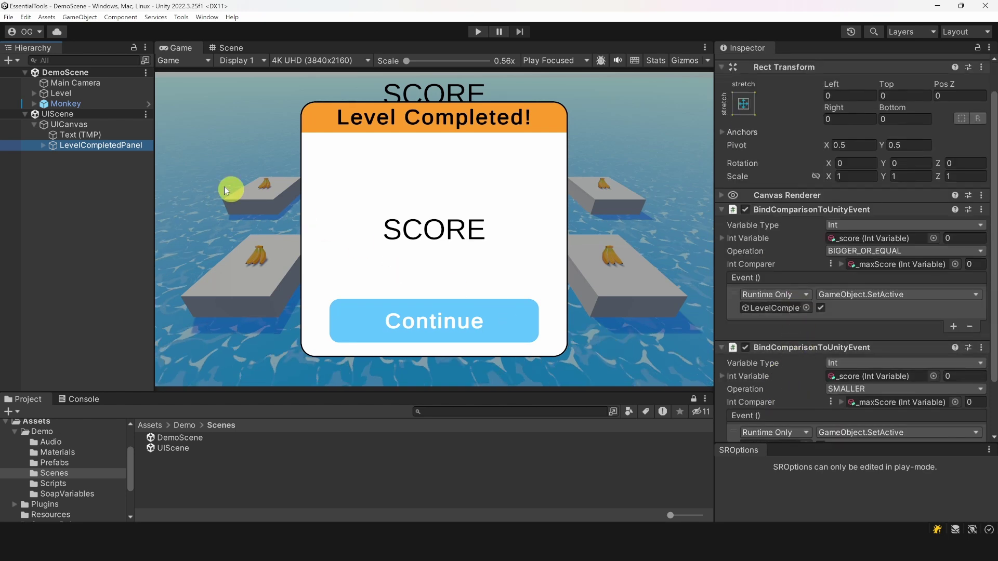
# Inspect the BG fade and Container scale DOTween animations, then enter play mode.
pyautogui.press('Right')
pyautogui.click(112, 155)
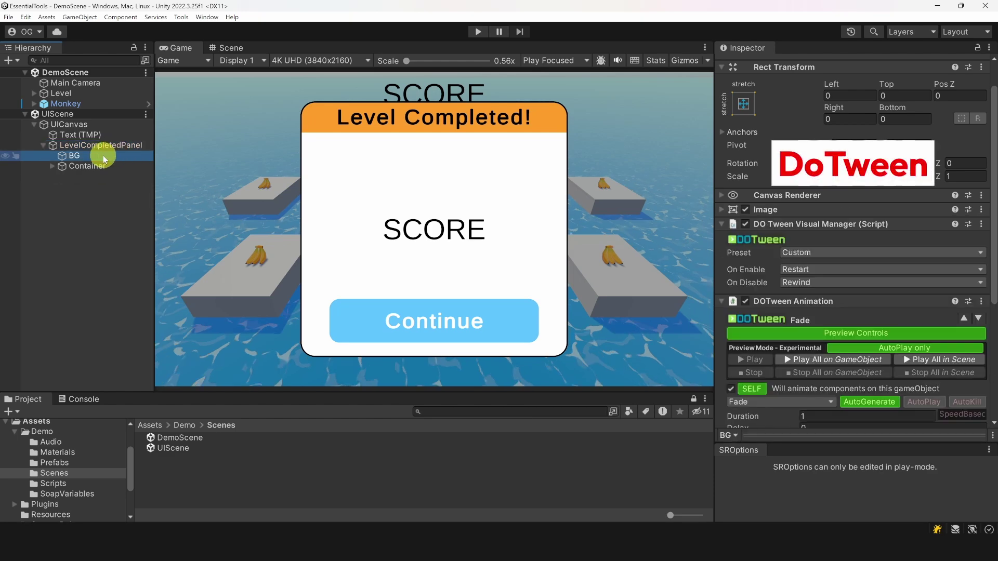
pyautogui.scroll(-3, 785, 301)
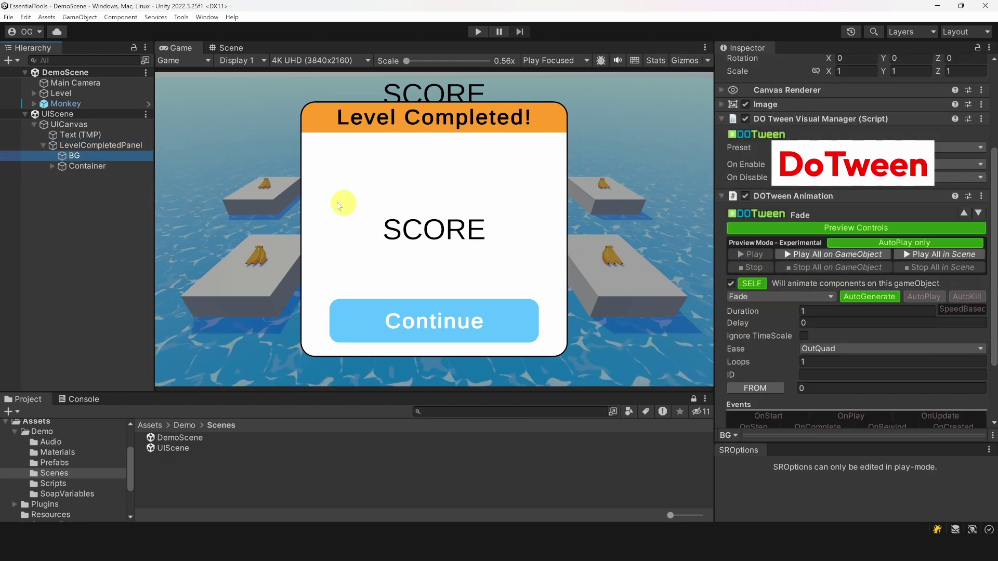
pyautogui.click(115, 166)
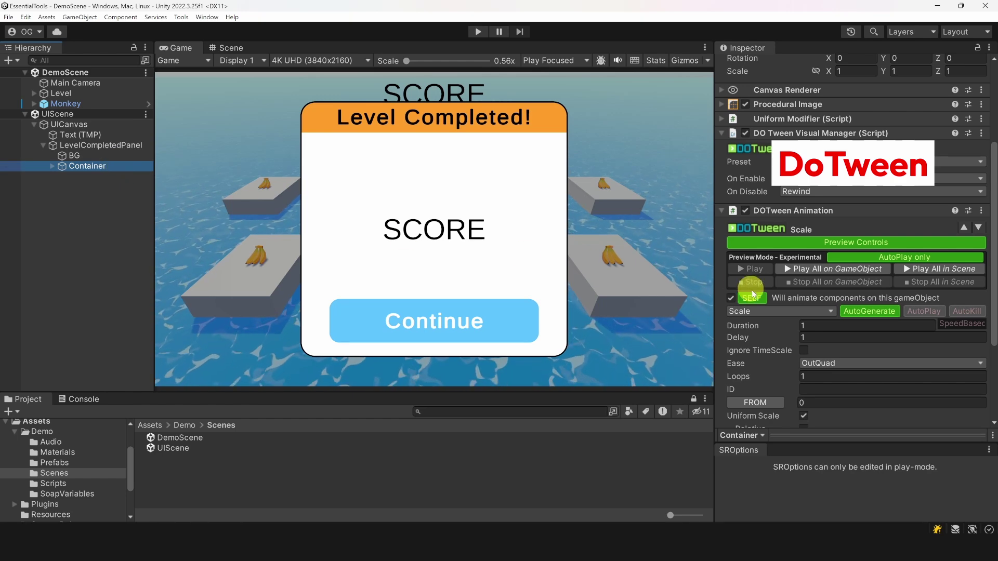
pyautogui.scroll(-1, 775, 312)
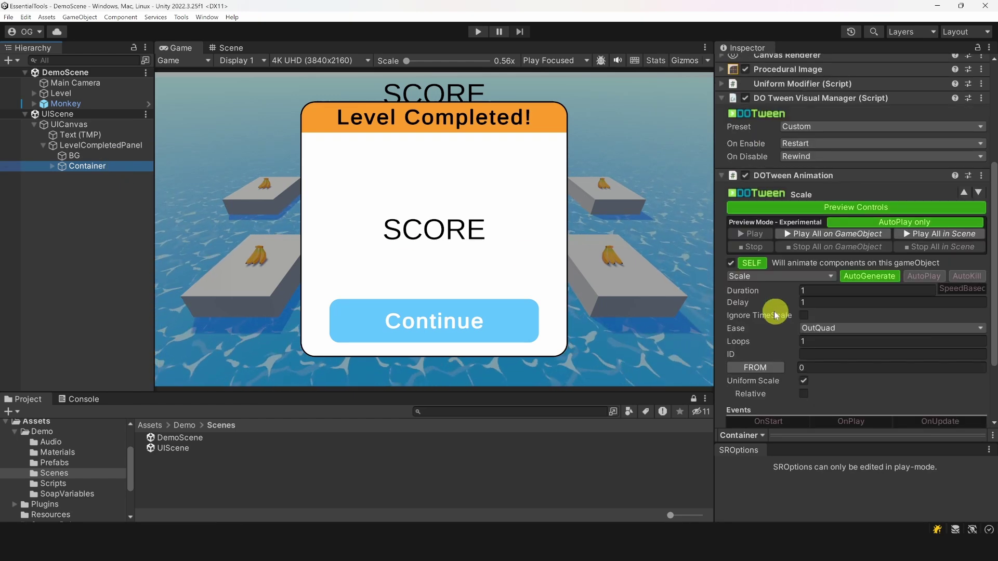
pyautogui.click(597, 256)
pyautogui.hotkey('ctrl', 'p')
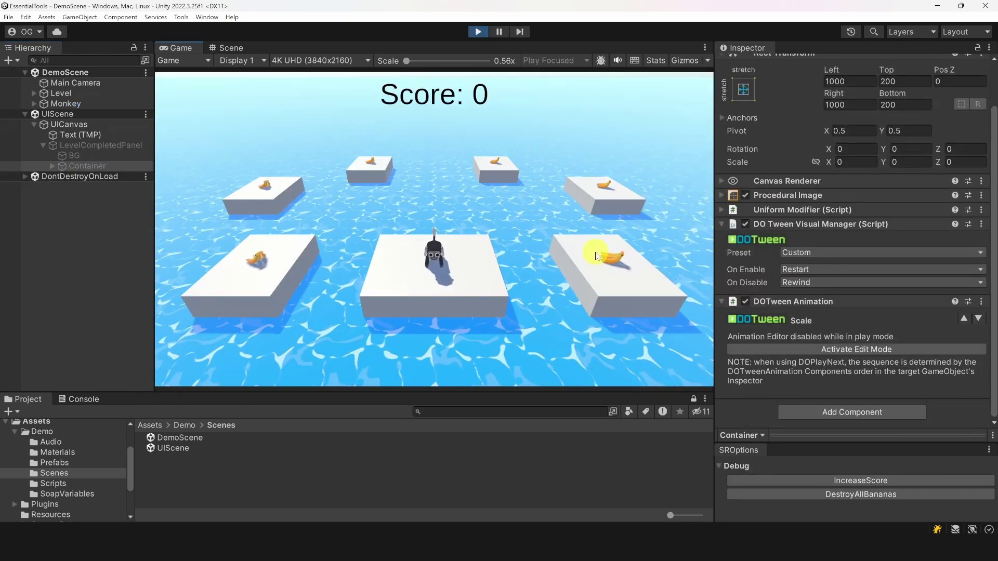
# Run the DestroyAllBananas cheat so the Level Completed panel appears showing Score: 6.
pyautogui.click(843, 494)
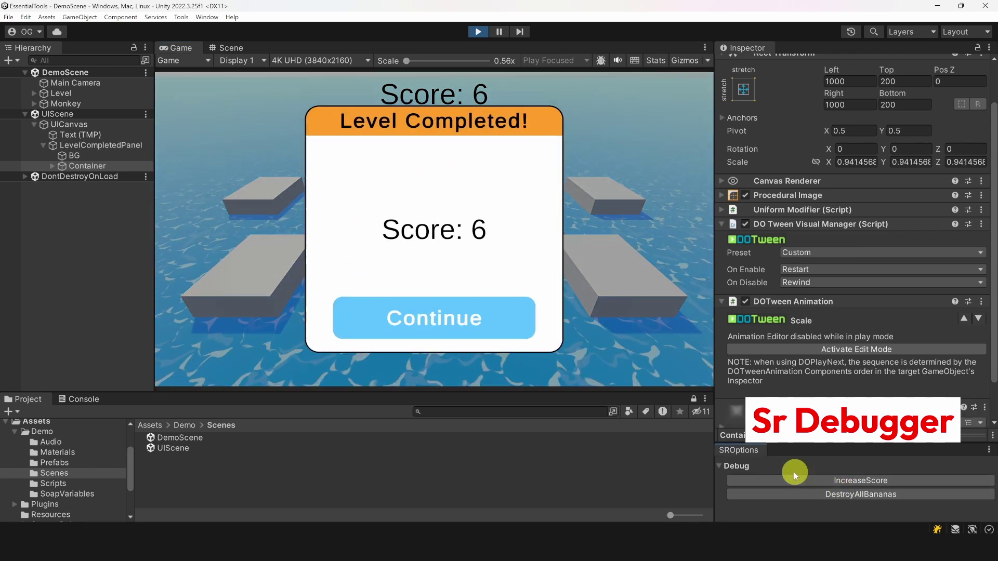